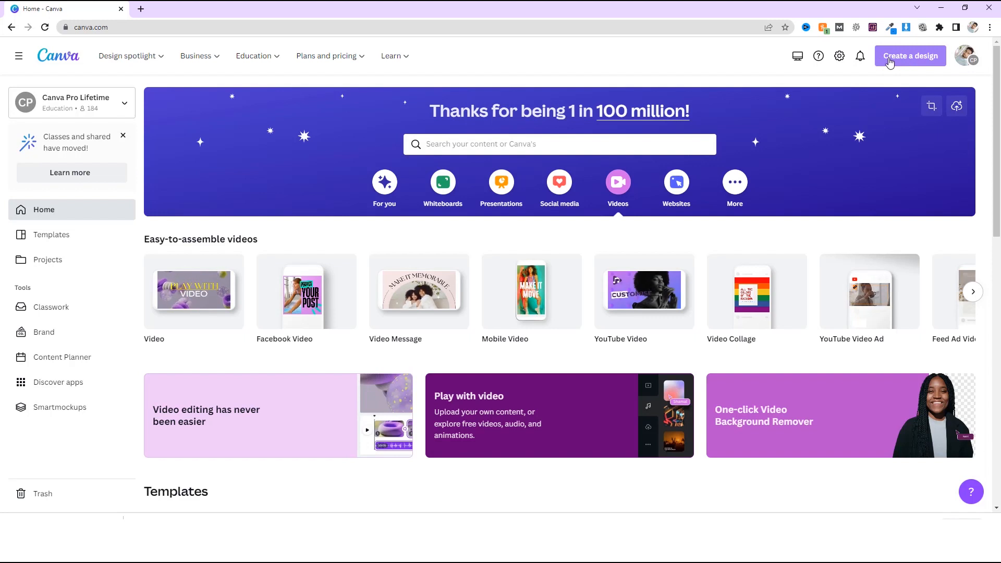
Create a new custom-size design measuring 1080 × 1080 px.
left_click(881, 60)
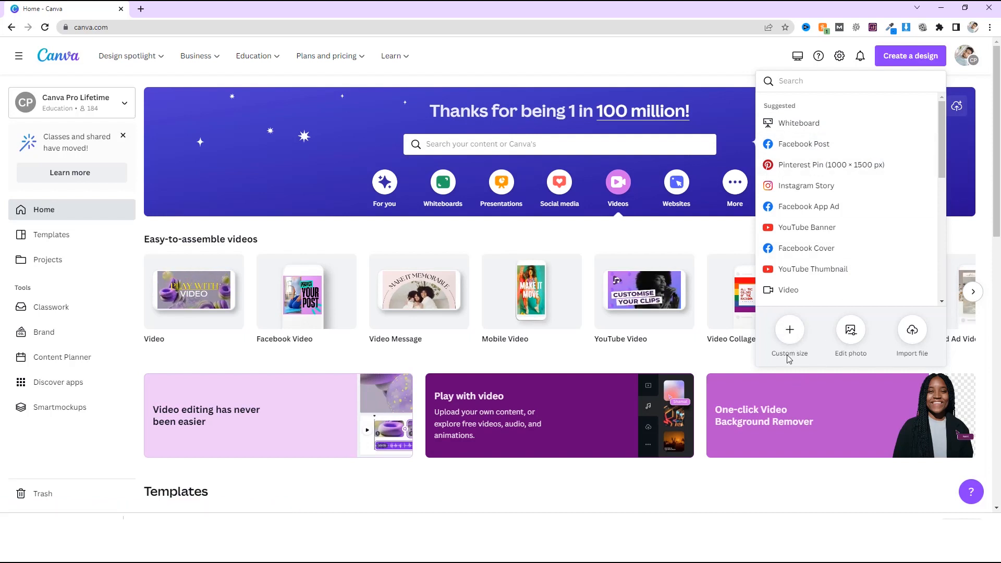
left_click(789, 334)
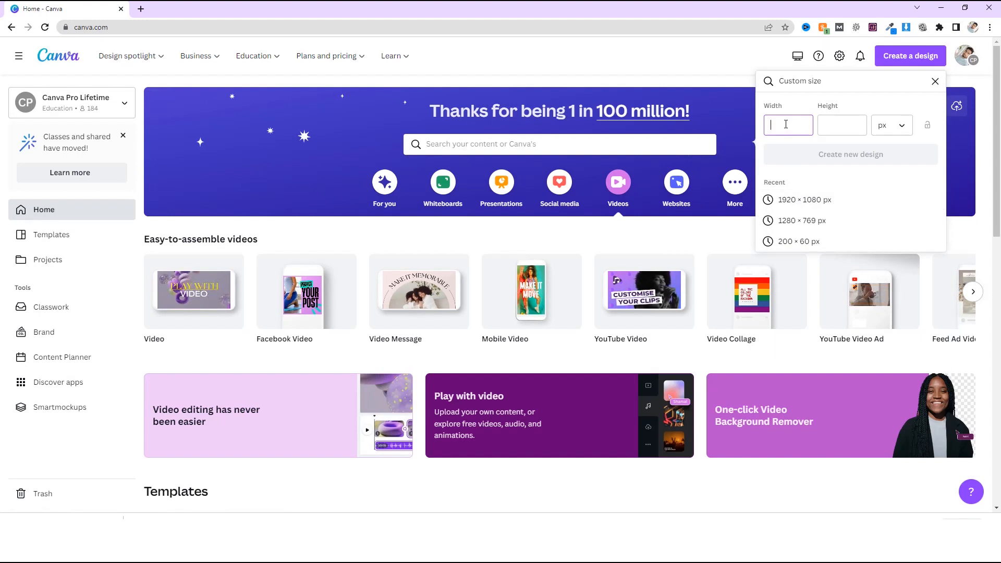
type("1")
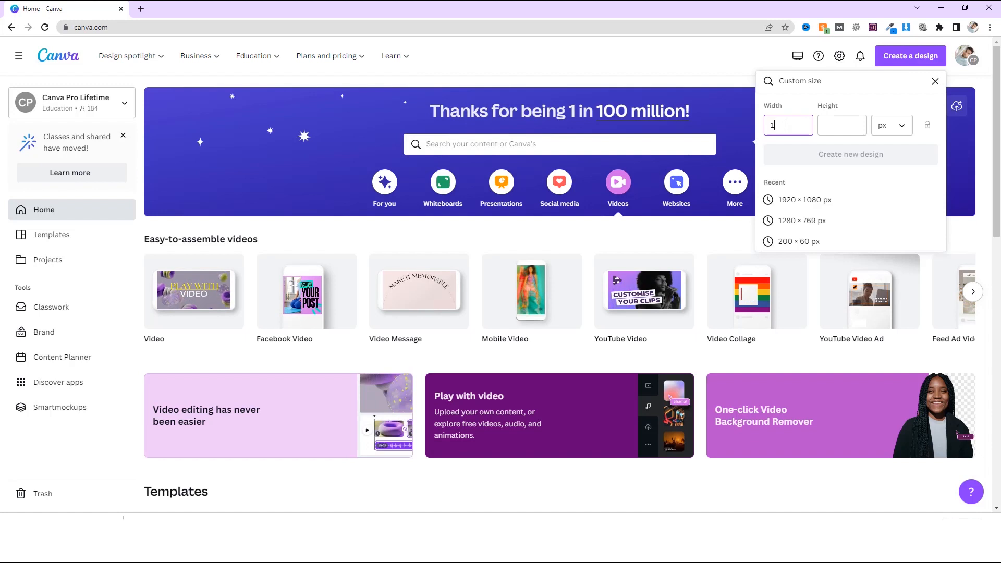
type("080")
key("Tab")
type("108")
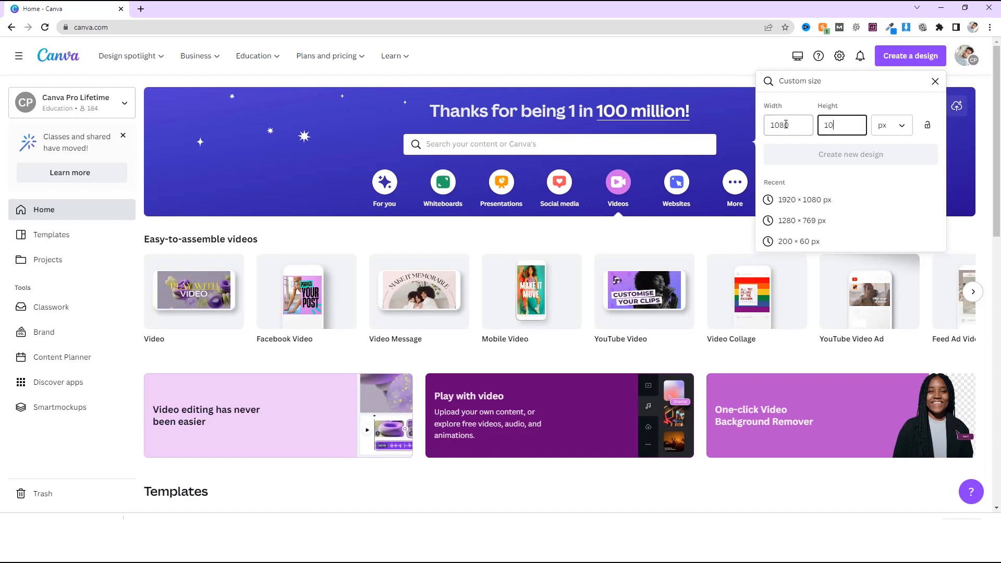
type("0")
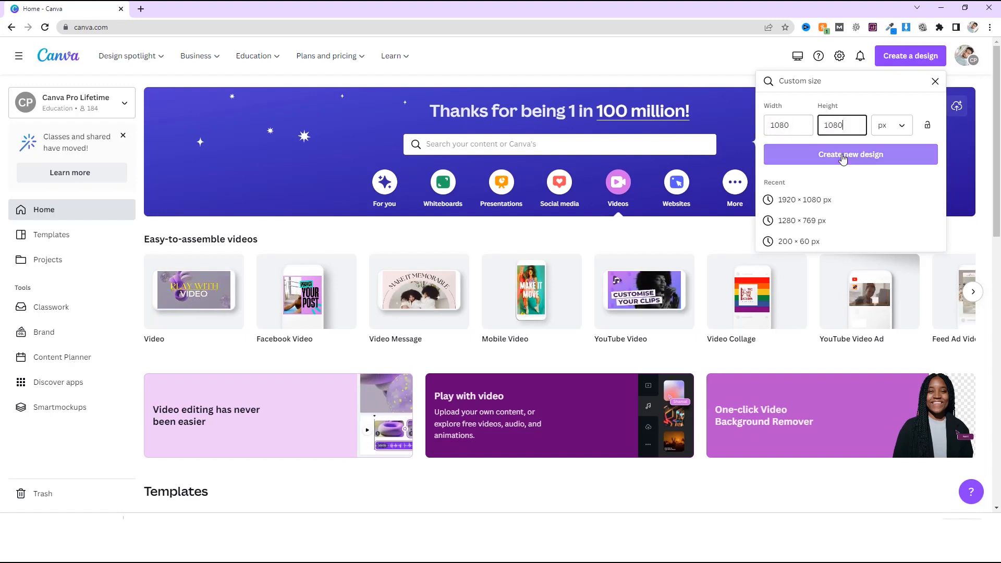
left_click(843, 159)
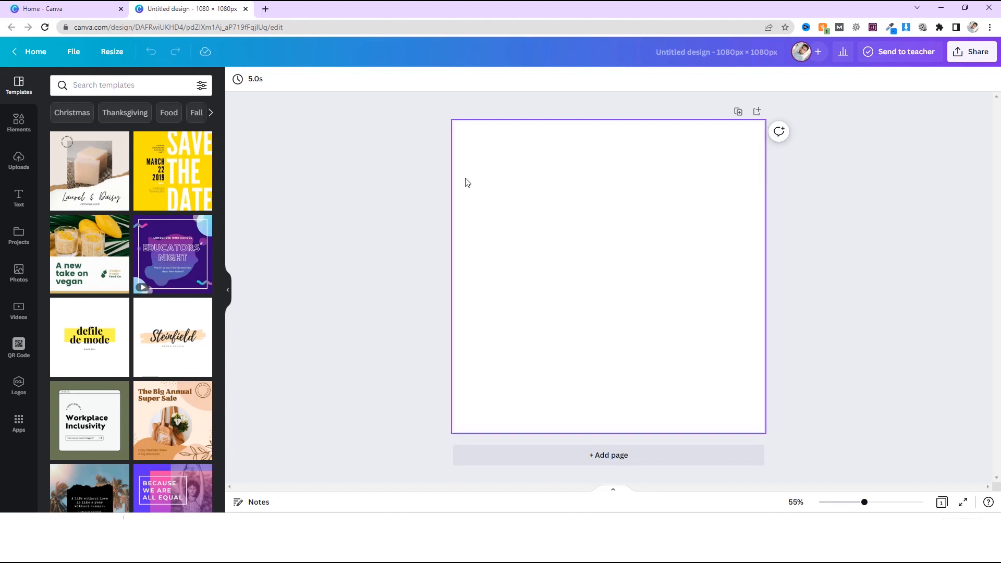
Add a plain solid line from the Lines & Shapes elements to the blank page.
left_click(35, 134)
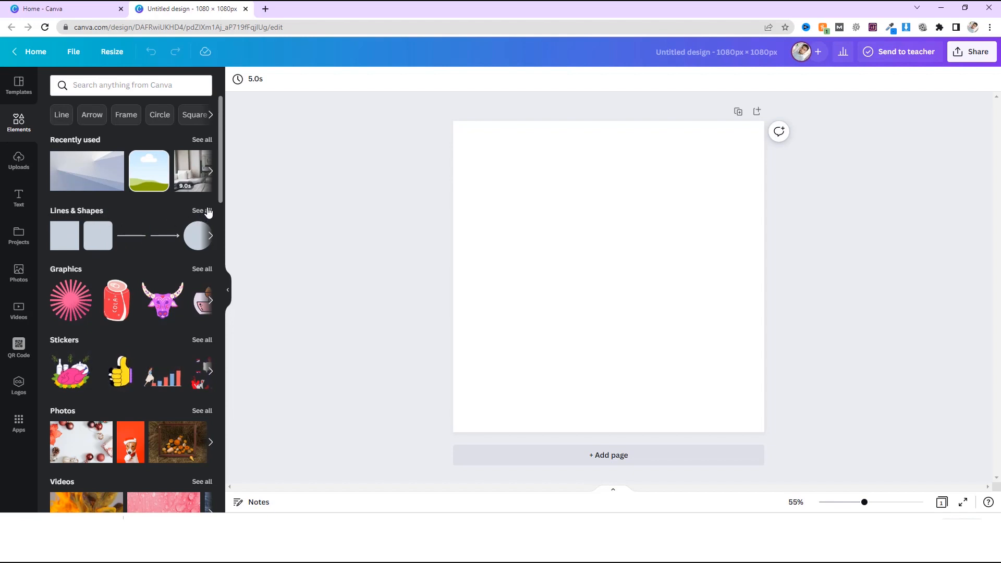
left_click(212, 241)
left_click(212, 241)
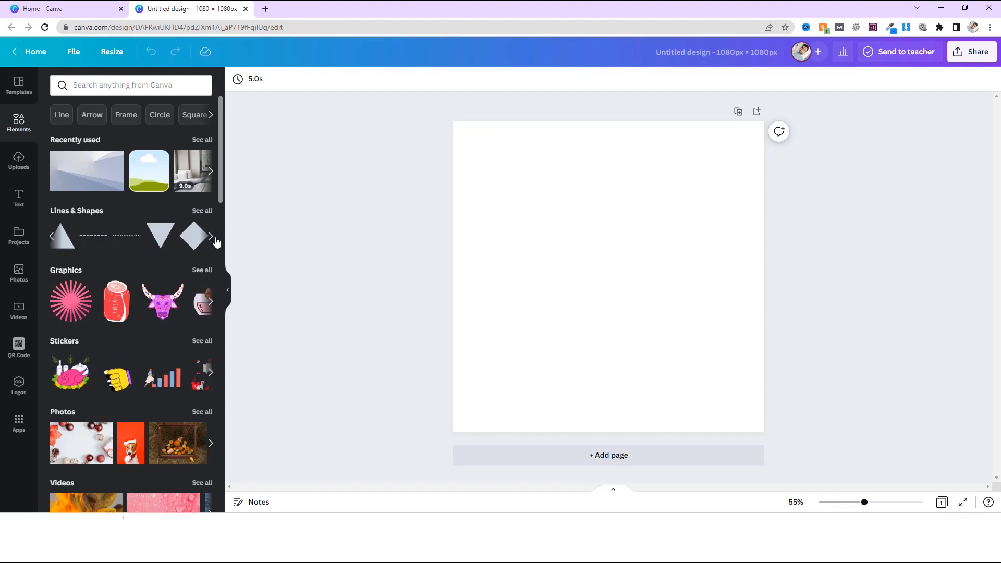
left_click(200, 212)
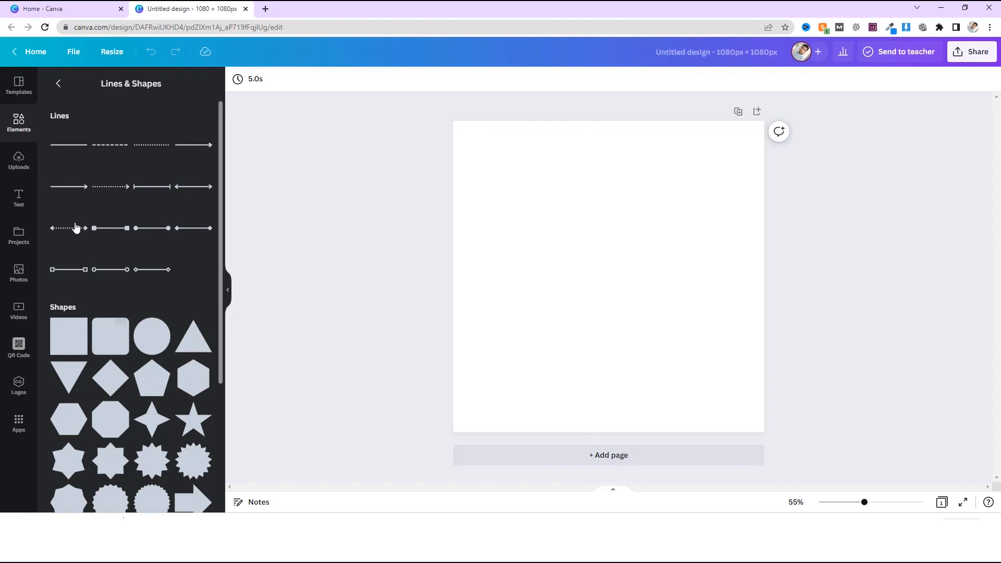
scroll(102, 364, "down", 2)
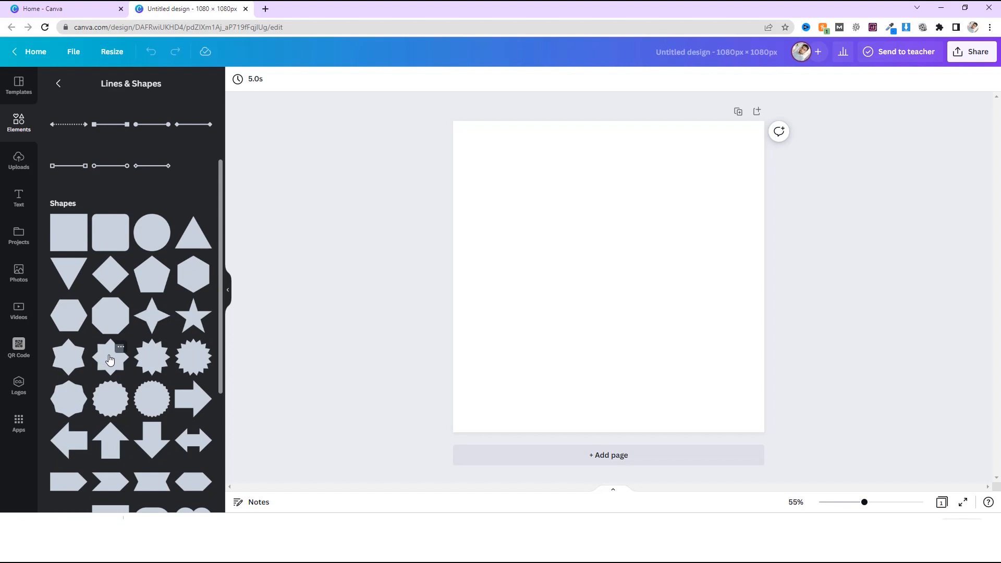
scroll(115, 301, "up", 2)
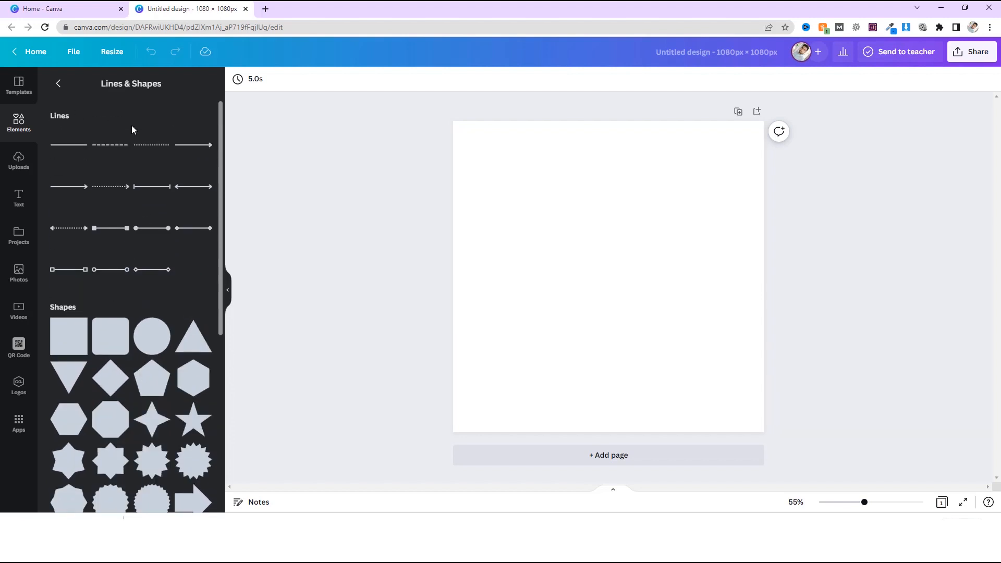
left_click(69, 146)
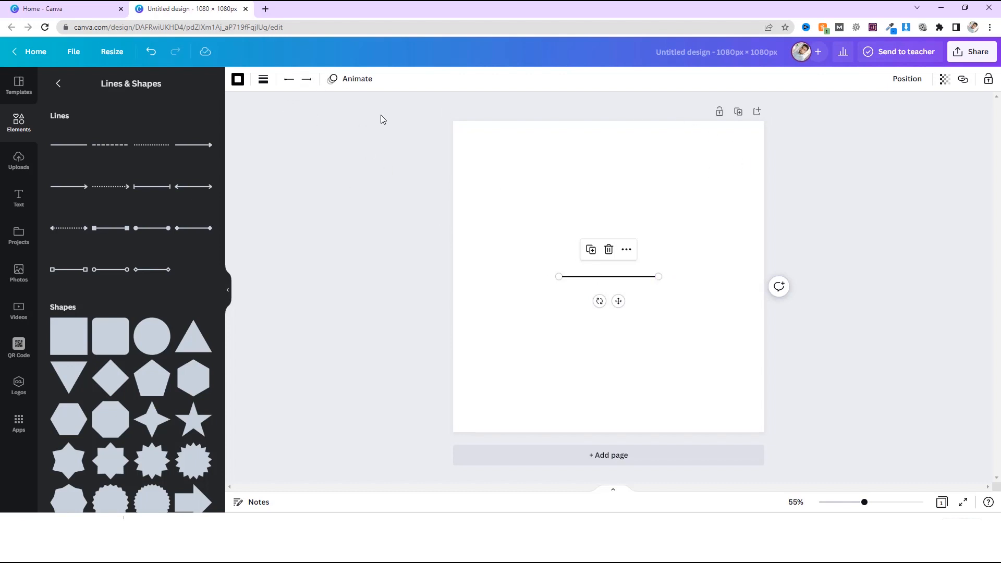
Set the line's weight to 8 and try the dashed and dotted styles before returning it to solid.
left_click(264, 80)
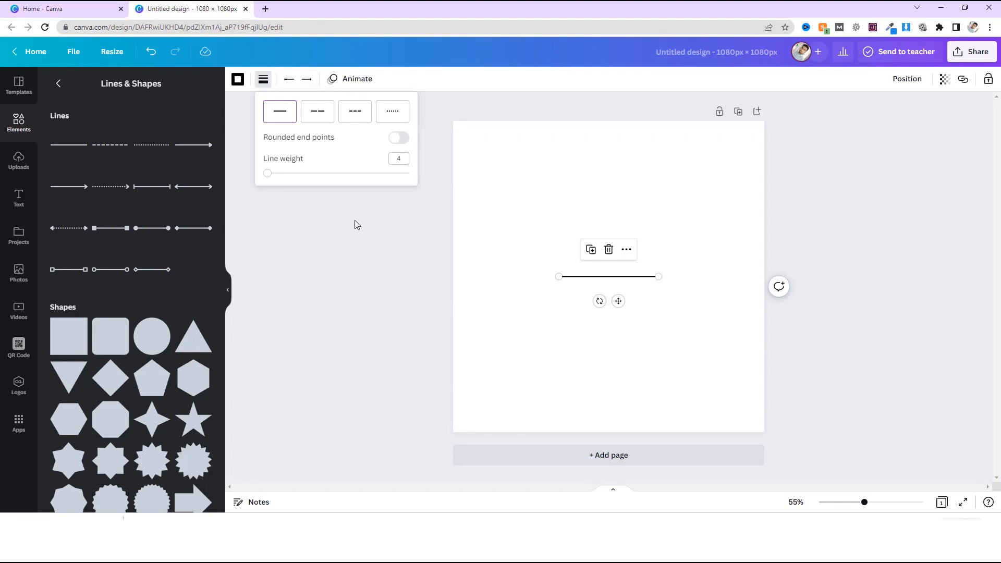
left_click(315, 115)
left_click_drag(267, 173, 281, 175)
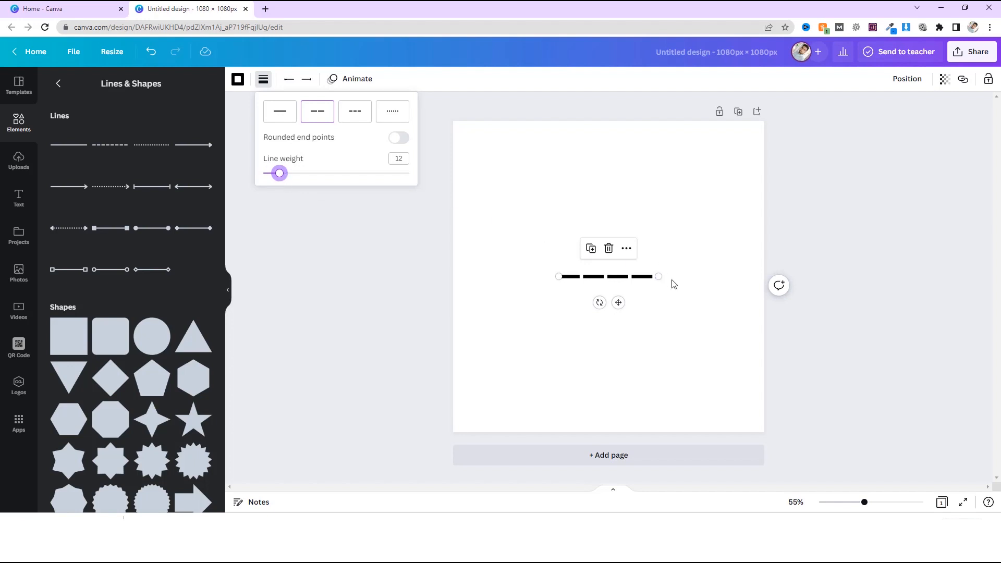
left_click_drag(281, 181, 275, 179)
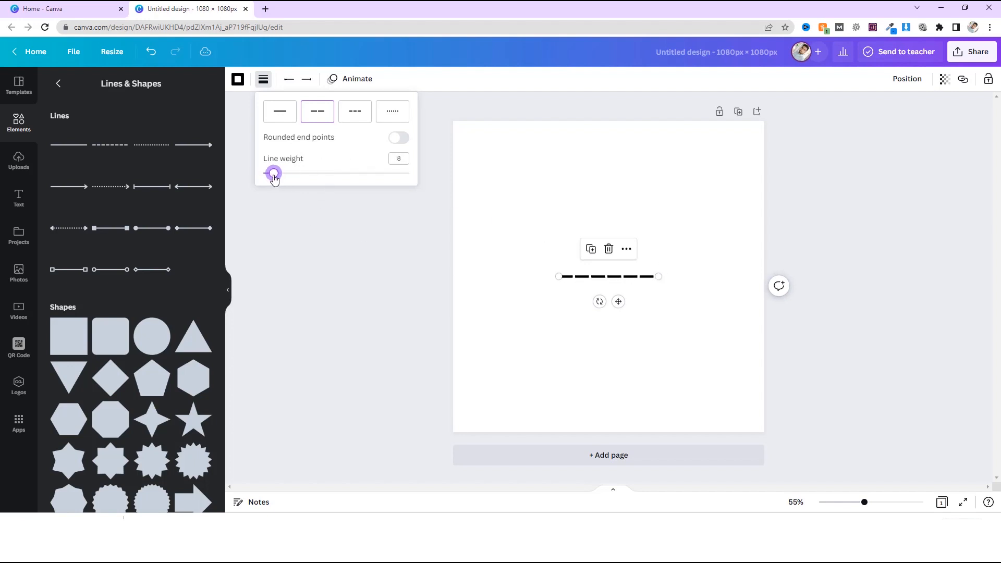
left_click(354, 119)
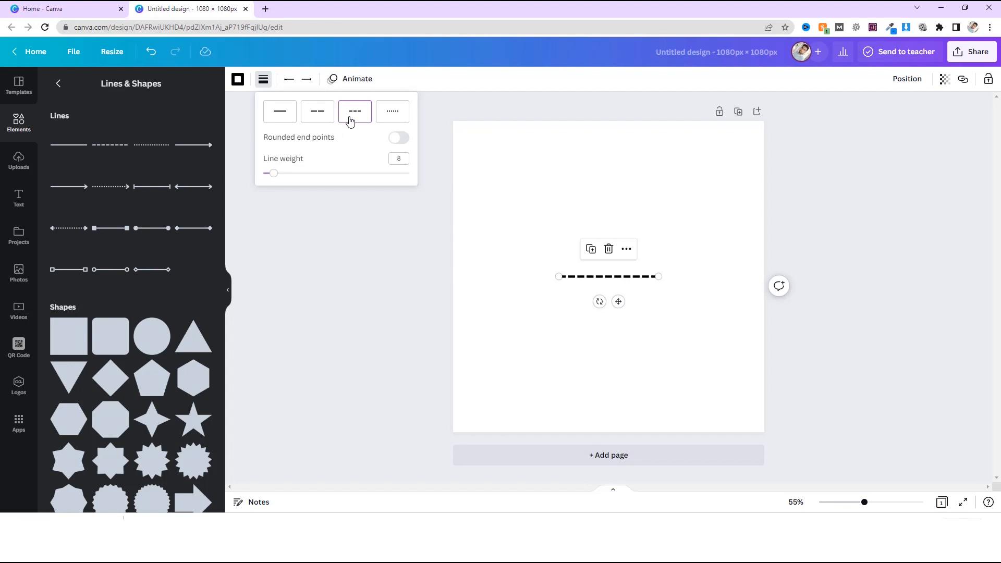
left_click(390, 118)
left_click(288, 115)
Try several line start shapes and give the line's start a filled diamond.
left_click(295, 80)
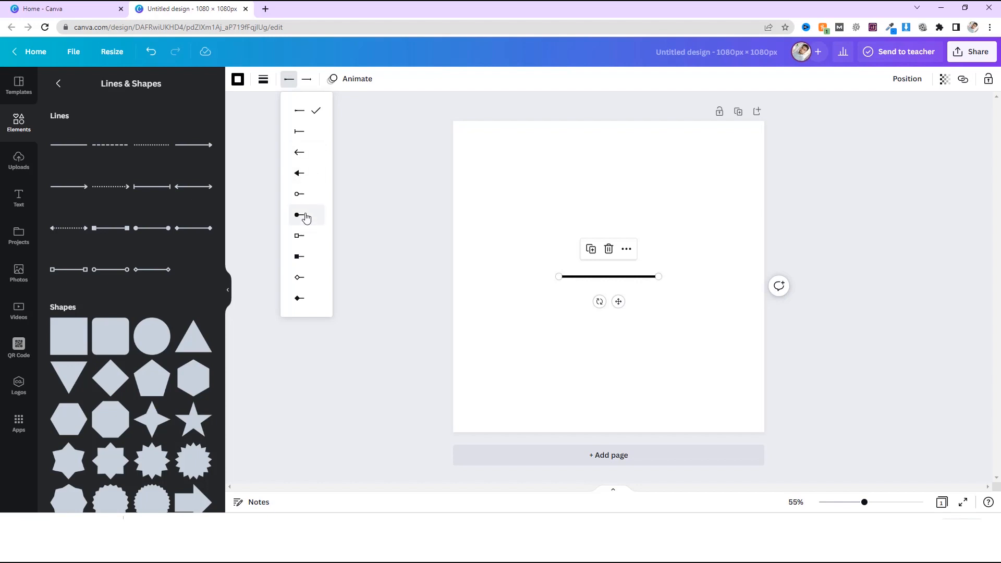
left_click(306, 174)
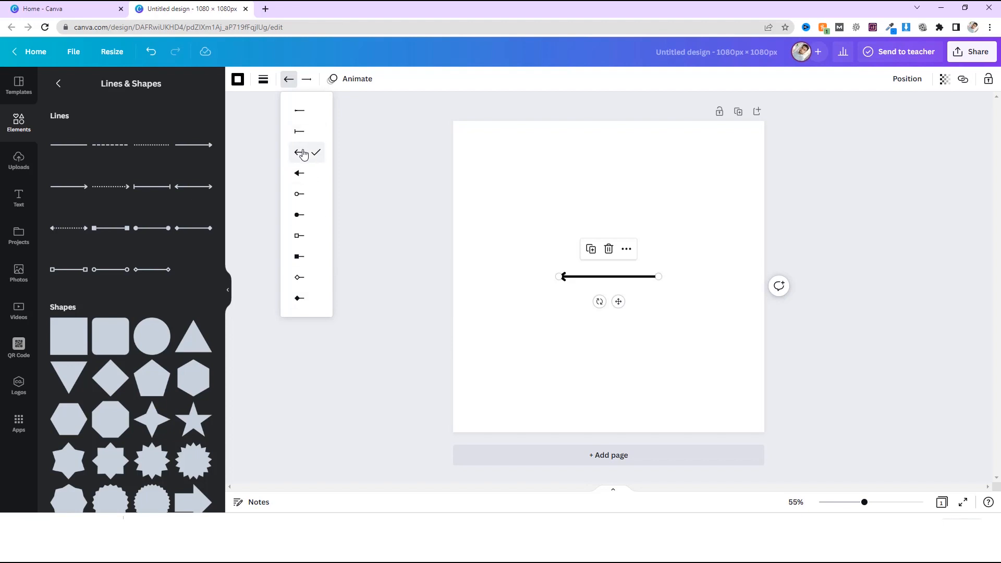
left_click(309, 237)
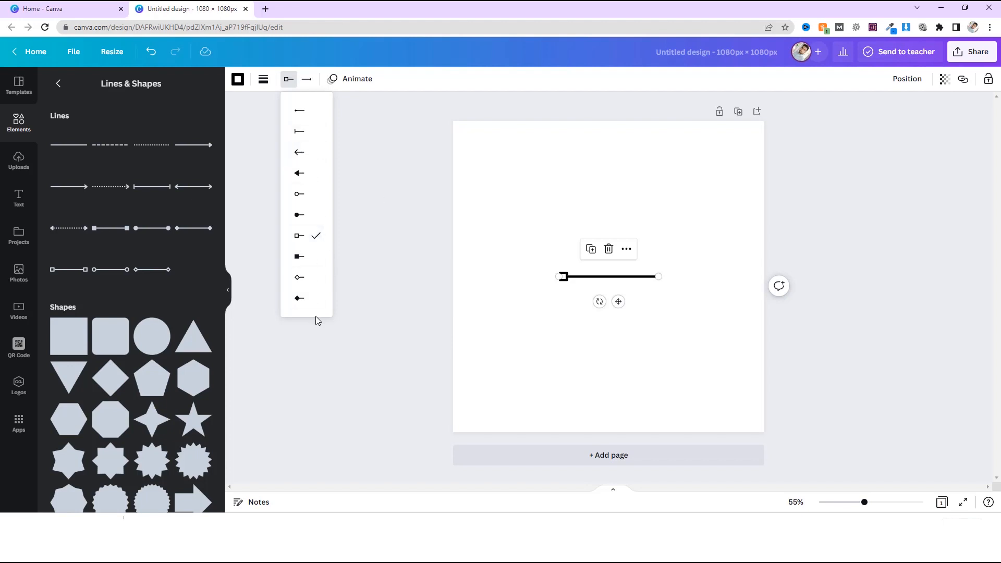
left_click(312, 302)
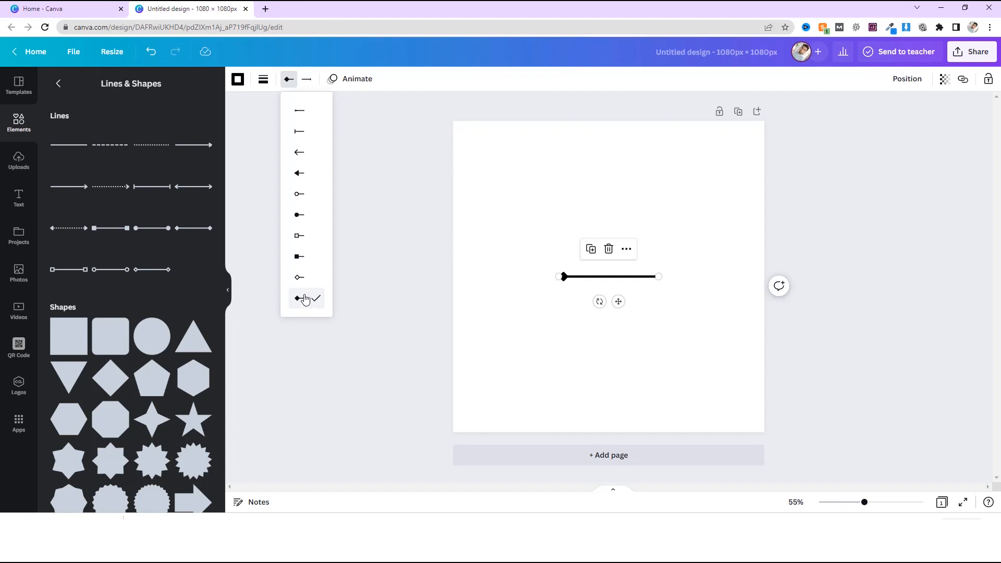
left_click(291, 79)
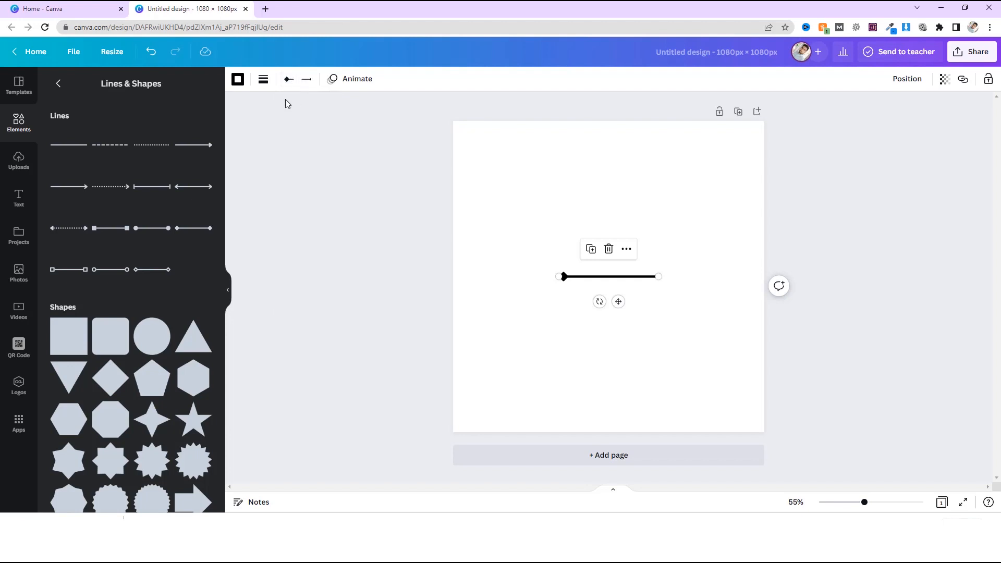
Try several line end shapes and give the line's end a filled triangular arrowhead.
left_click(307, 80)
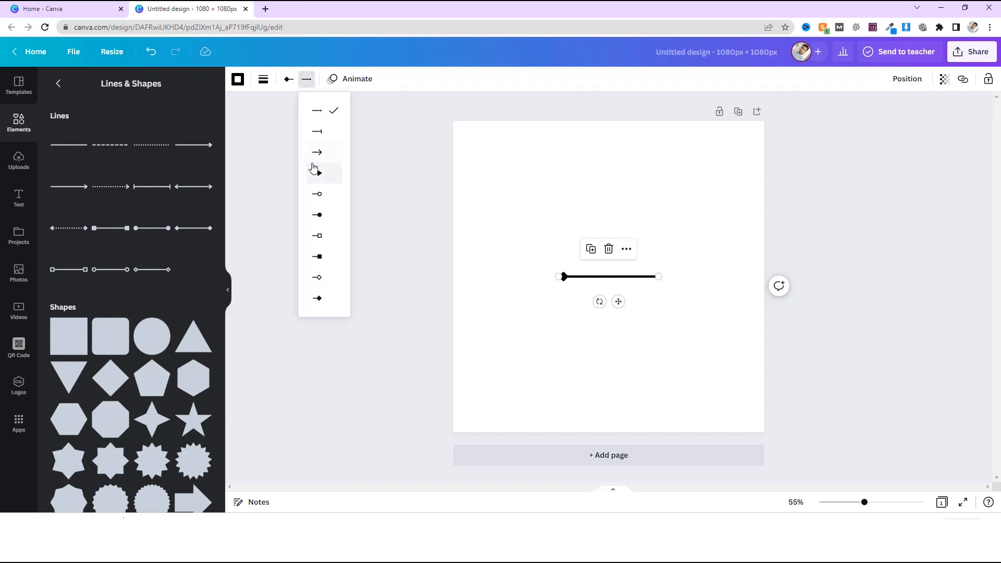
left_click(332, 182)
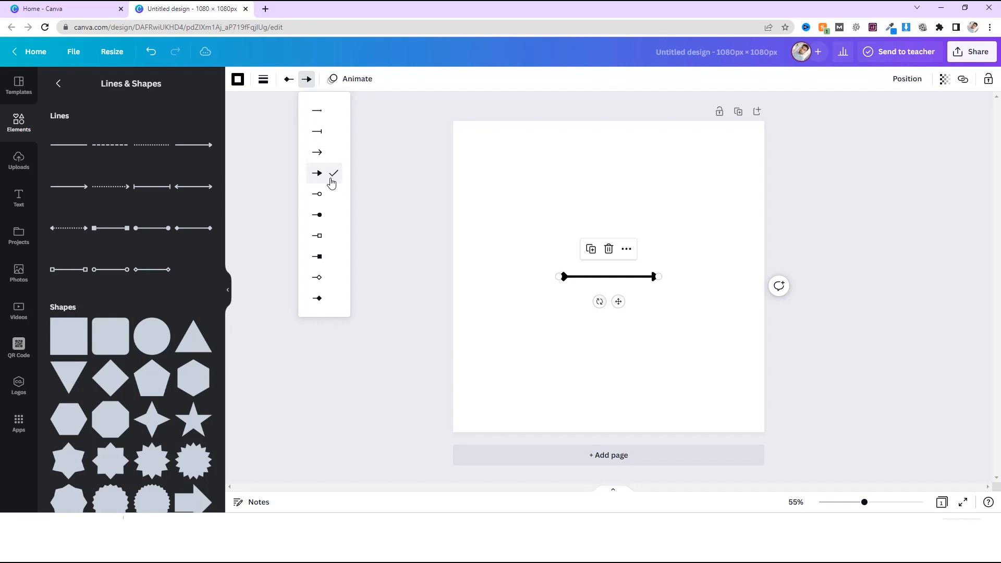
left_click(333, 236)
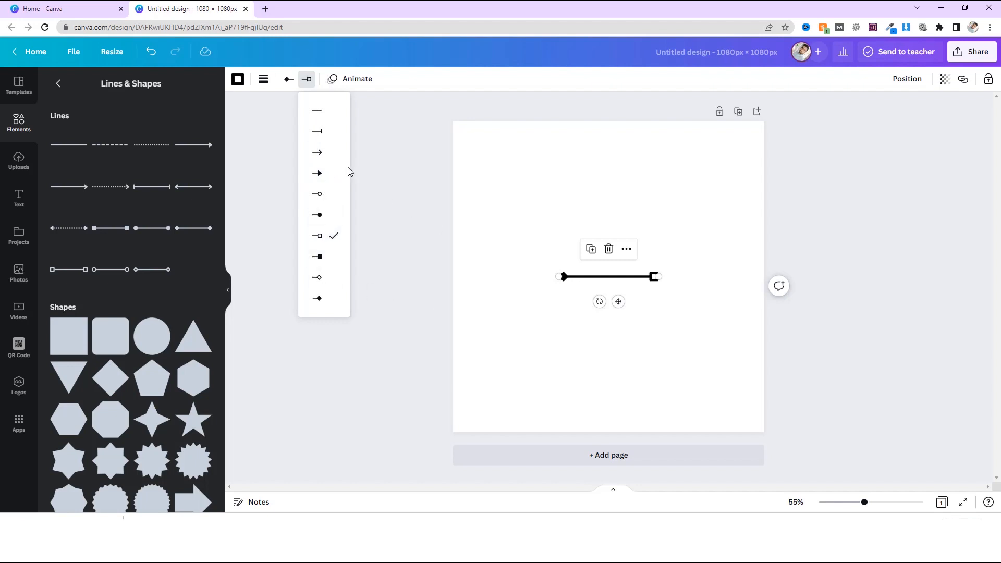
left_click(333, 283)
left_click(330, 302)
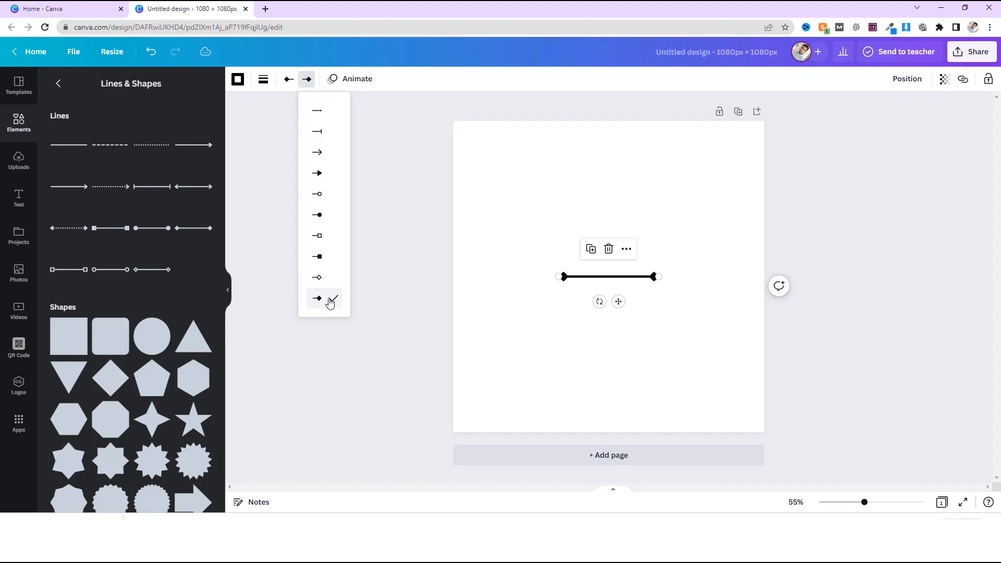
left_click(332, 179)
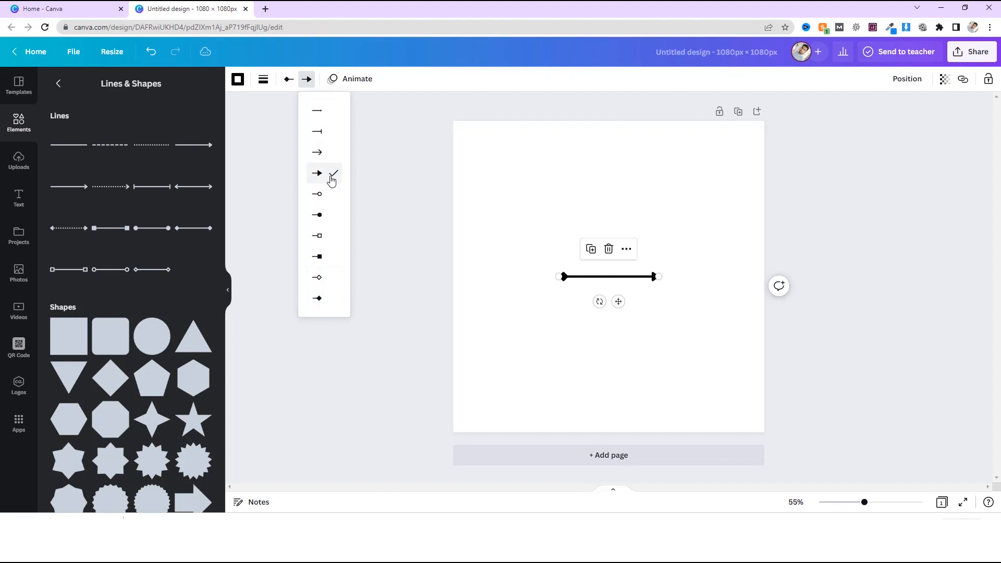
left_click(533, 253)
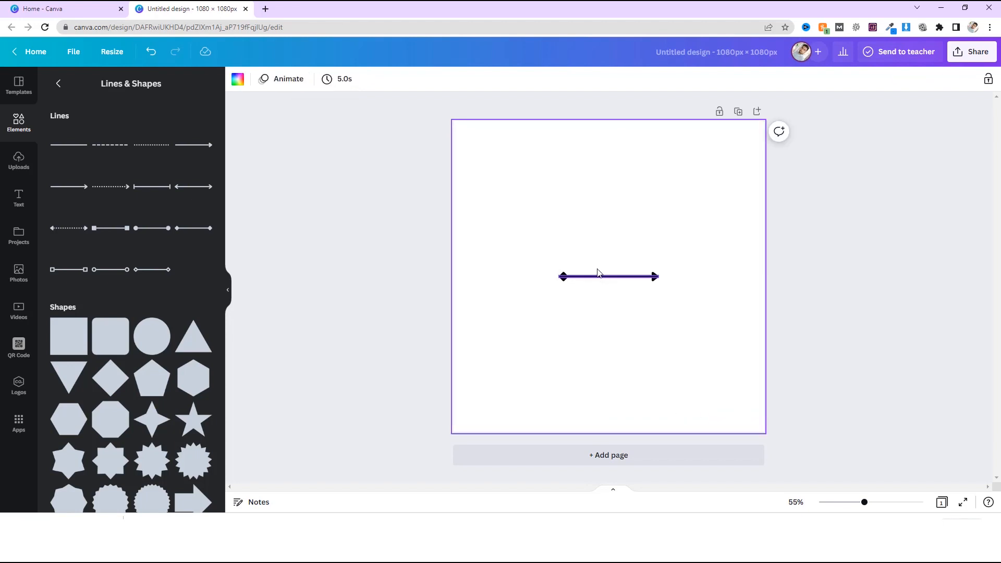
Lengthen the line horizontally to roughly two thirds of the page width and position it slightly below the page's centre.
left_click_drag(596, 280, 531, 241)
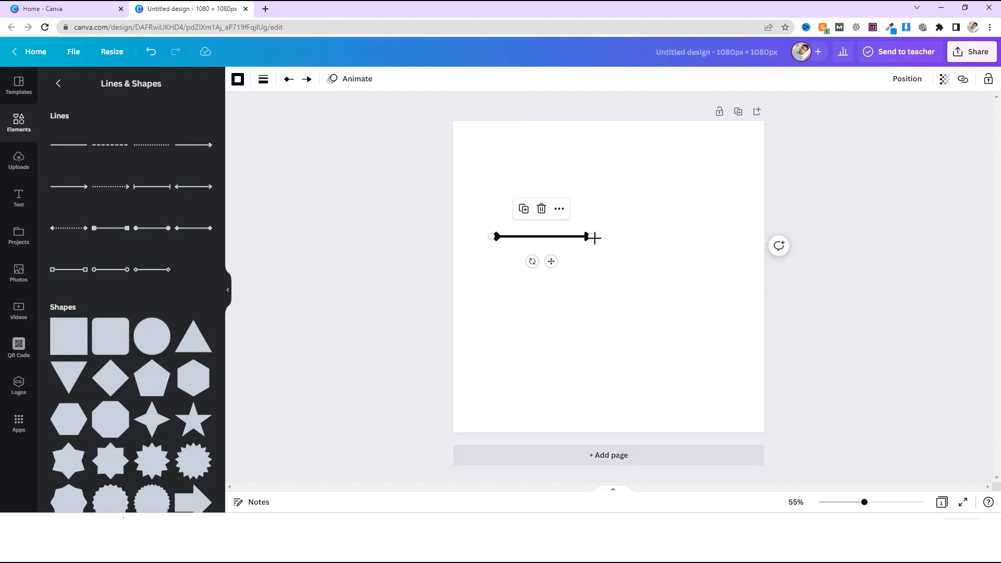
left_click_drag(594, 237, 715, 262)
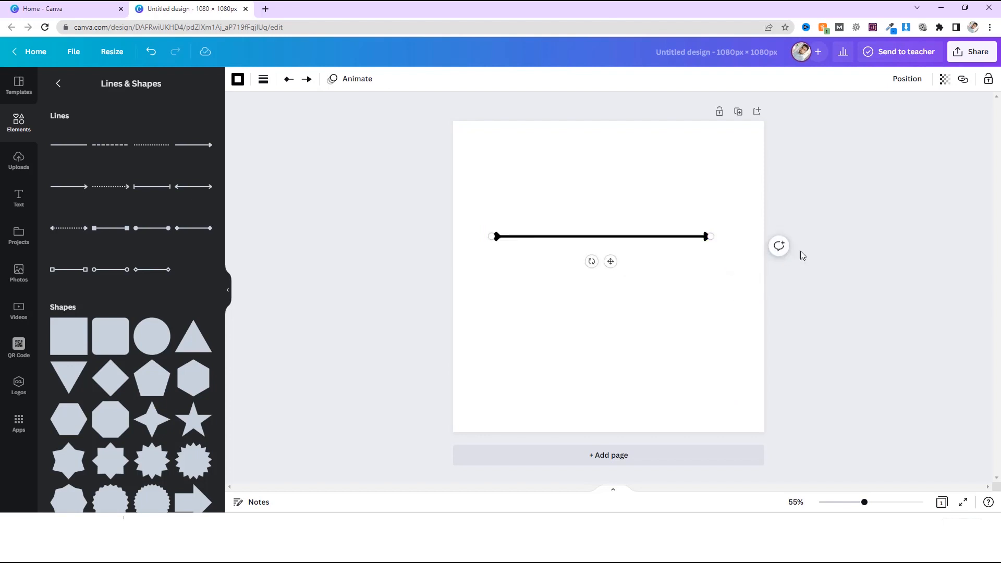
left_click(671, 293)
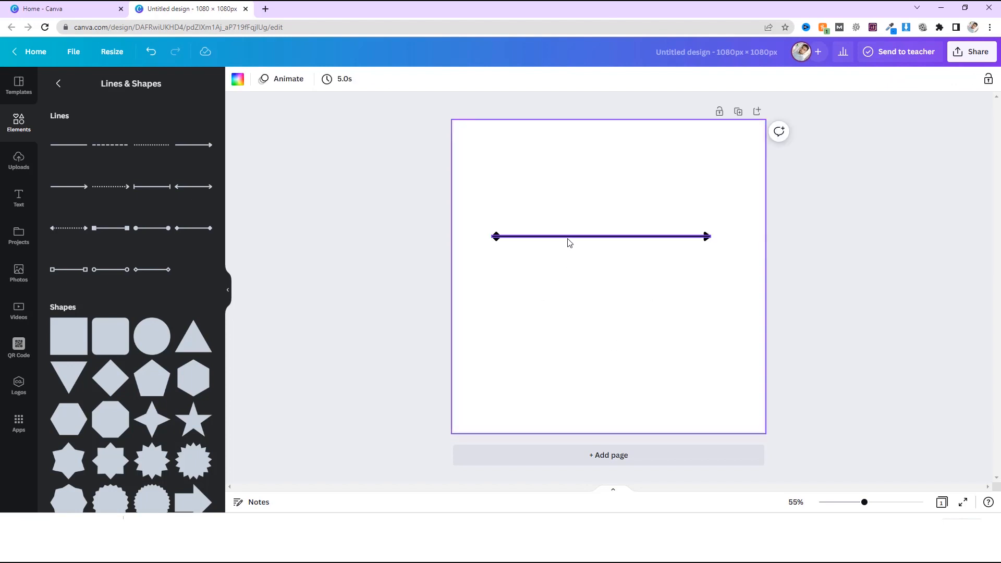
left_click_drag(568, 238, 573, 297)
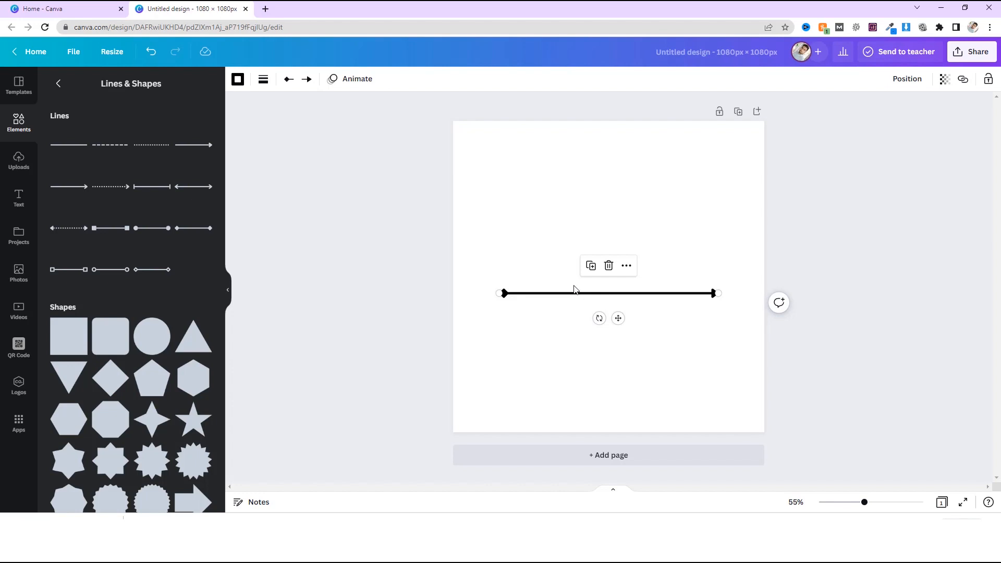
left_click(531, 234)
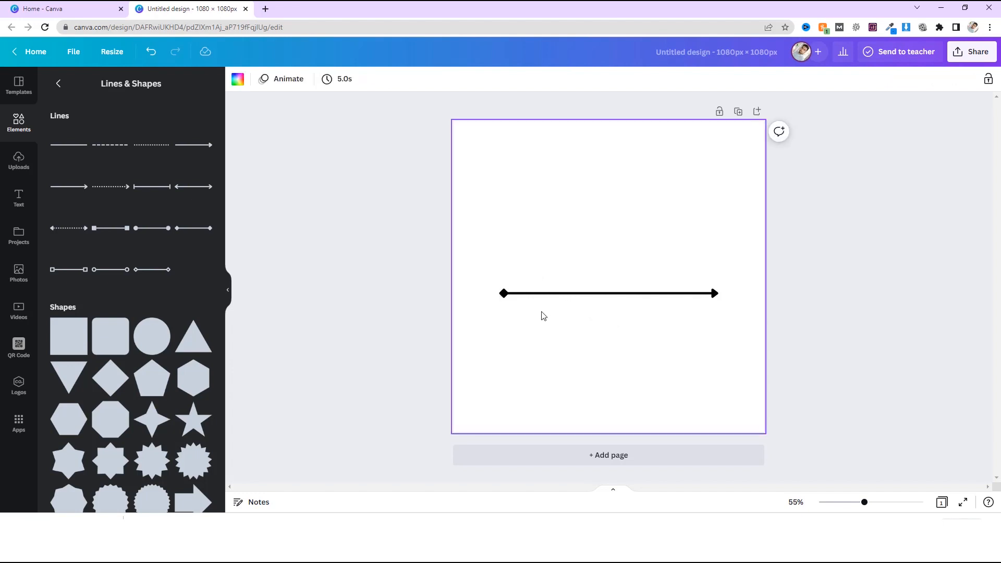
Apply the Tectonic element animation to the arrow line.
left_click(546, 296)
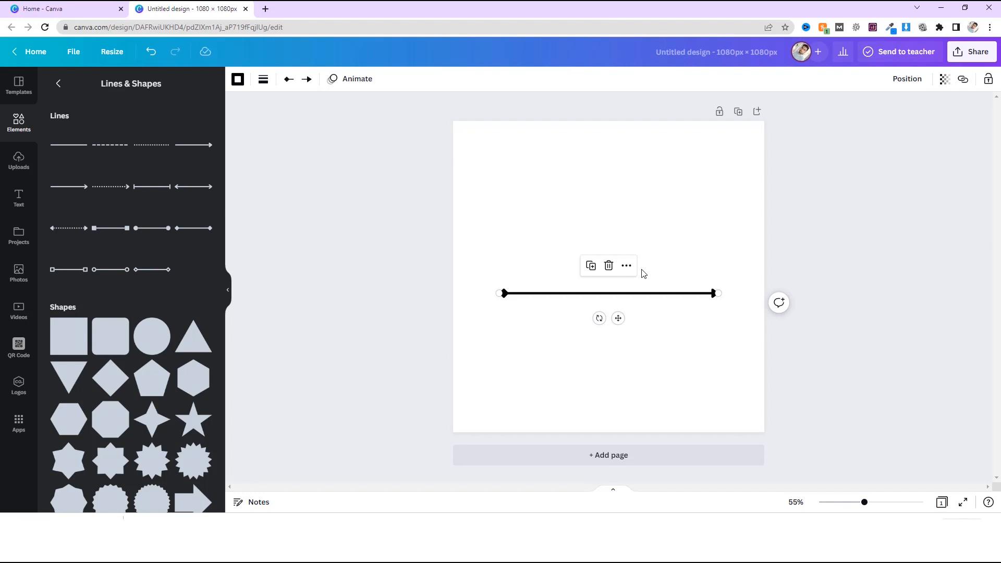
left_click(354, 84)
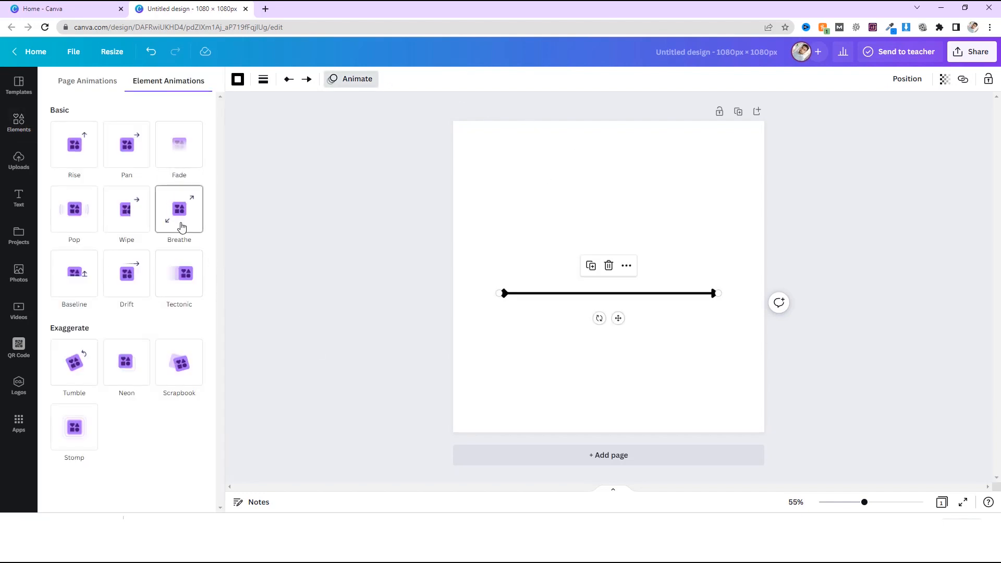
left_click(179, 287)
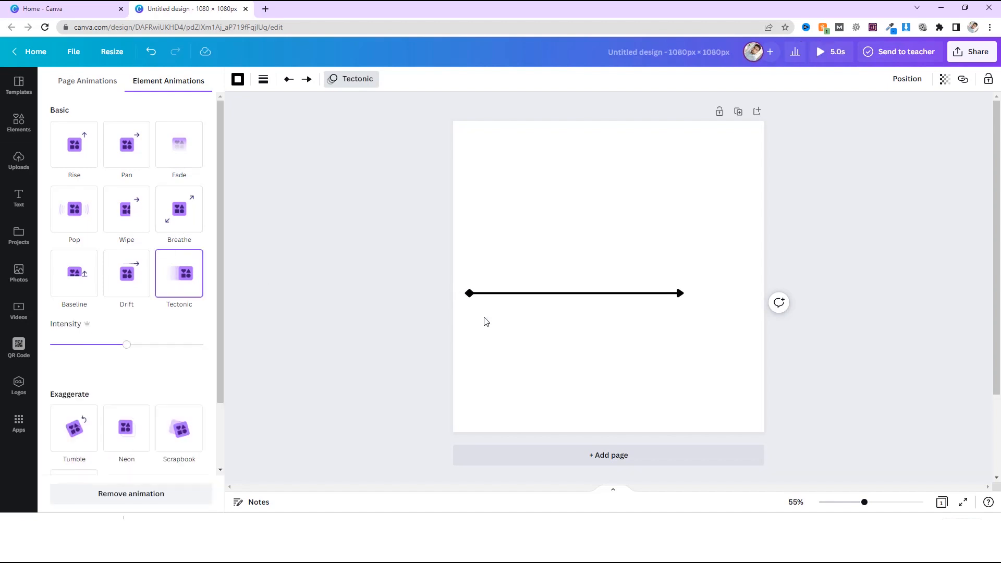
Remove the arrow line's animation and move the line straight down into the lower part of the page.
scroll(222, 375, "down", 2)
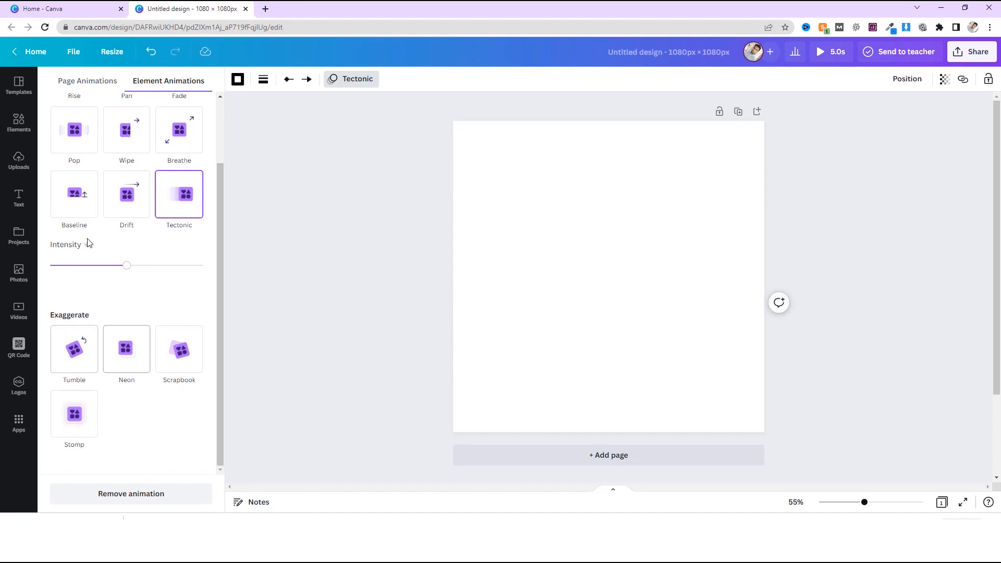
left_click(336, 79)
left_click(337, 79)
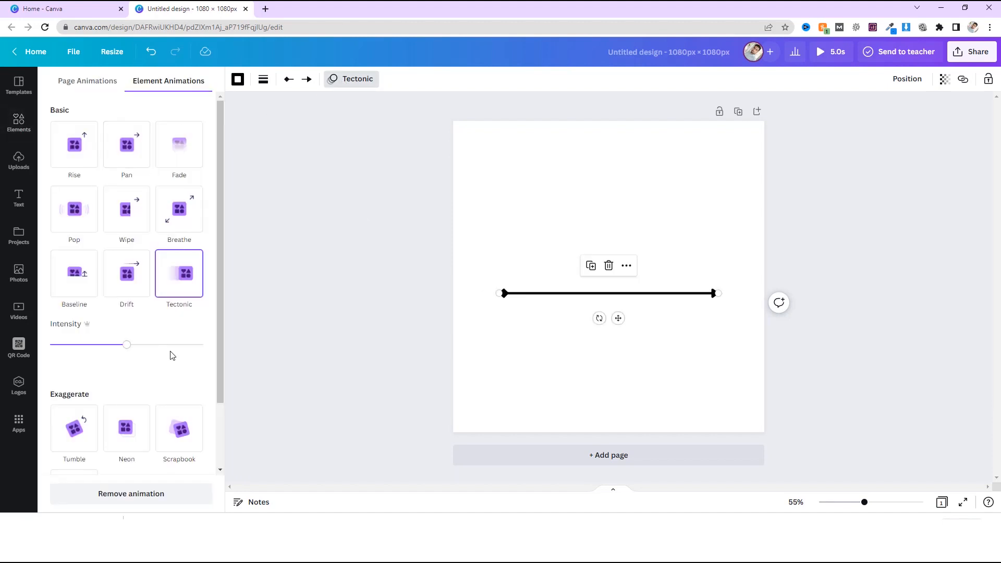
scroll(184, 344, "down", 2)
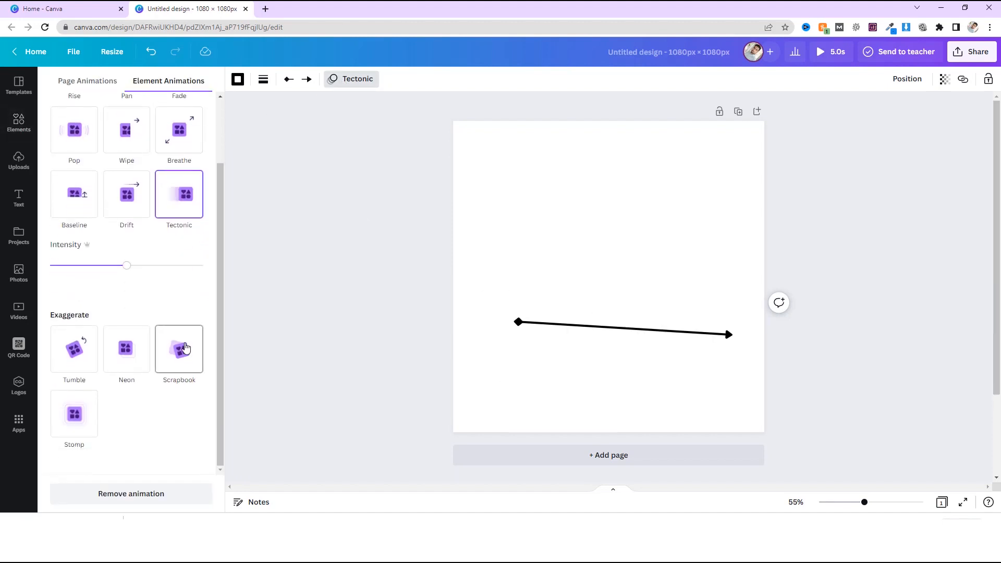
left_click(163, 495)
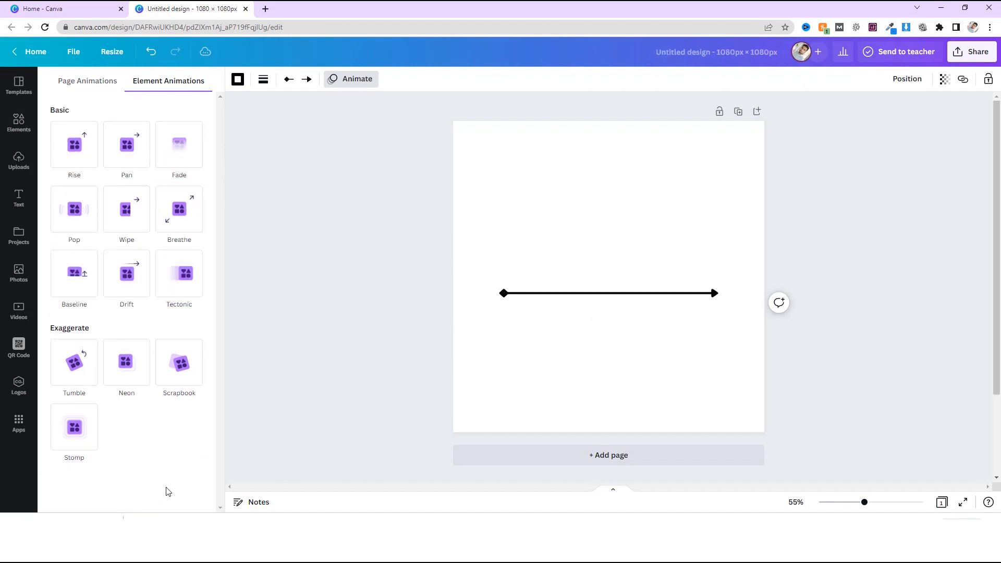
left_click(350, 81)
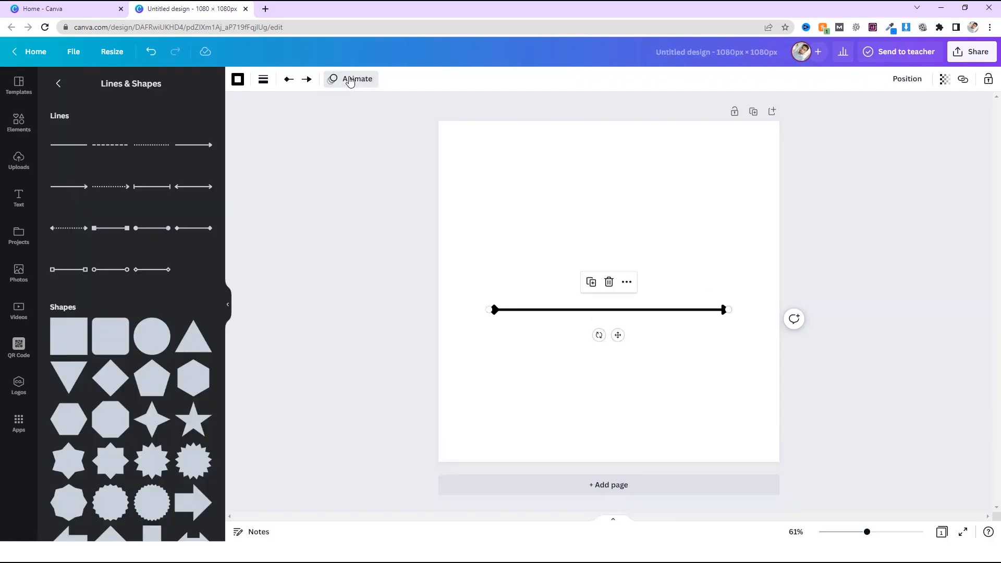
left_click(481, 306)
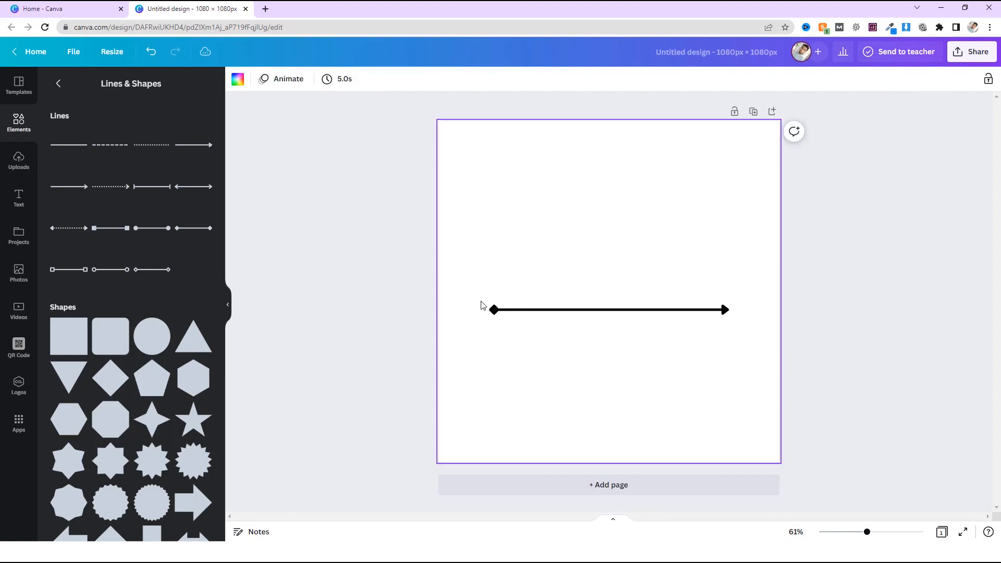
left_click_drag(516, 310, 521, 392)
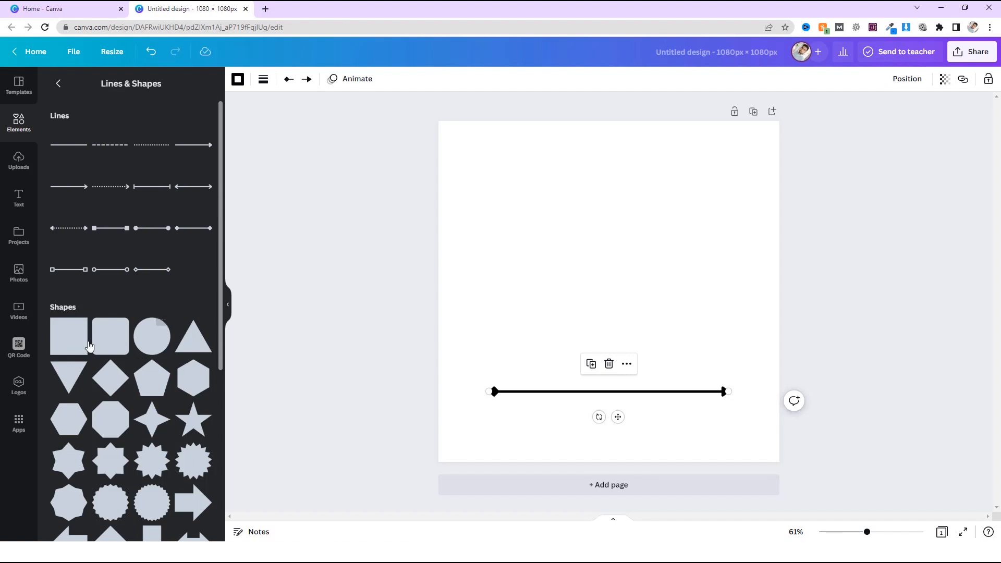
Add a circle shape, enlarge it to about half the page width and centre it horizontally above the arrow line.
scroll(120, 323, "down", 4)
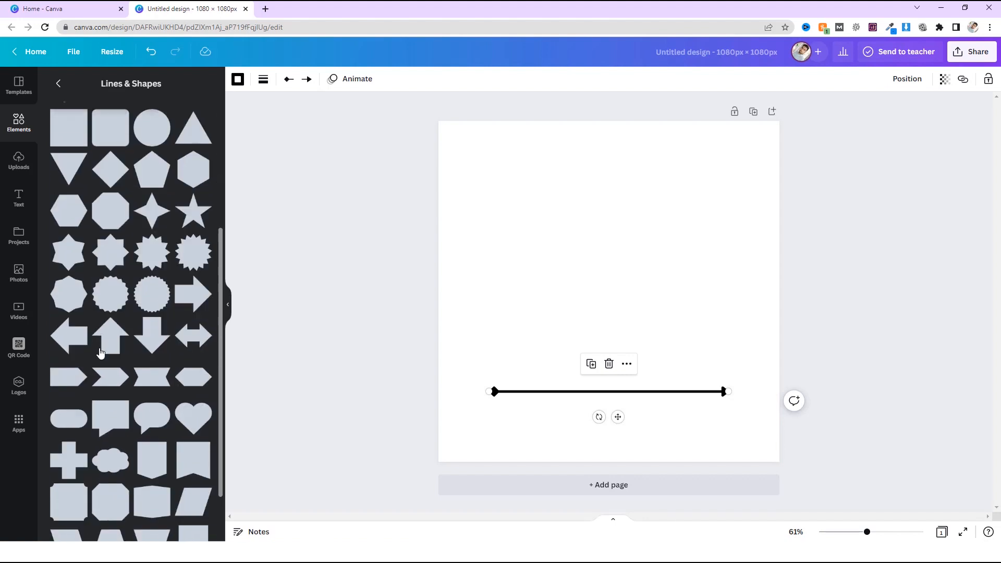
scroll(120, 334, "up", 1)
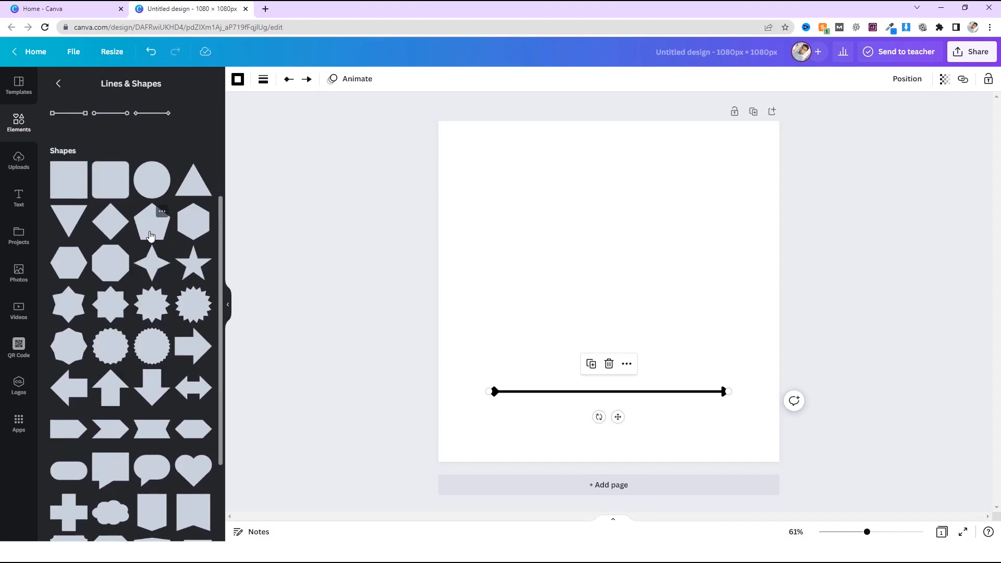
left_click(158, 187)
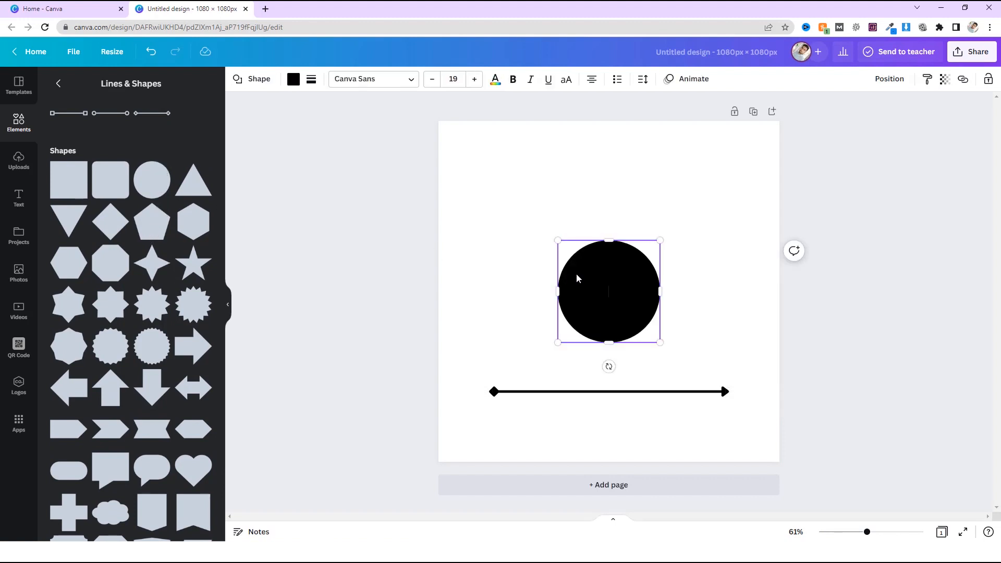
left_click(501, 256)
left_click_drag(599, 290, 543, 205)
left_click_drag(605, 257, 631, 238)
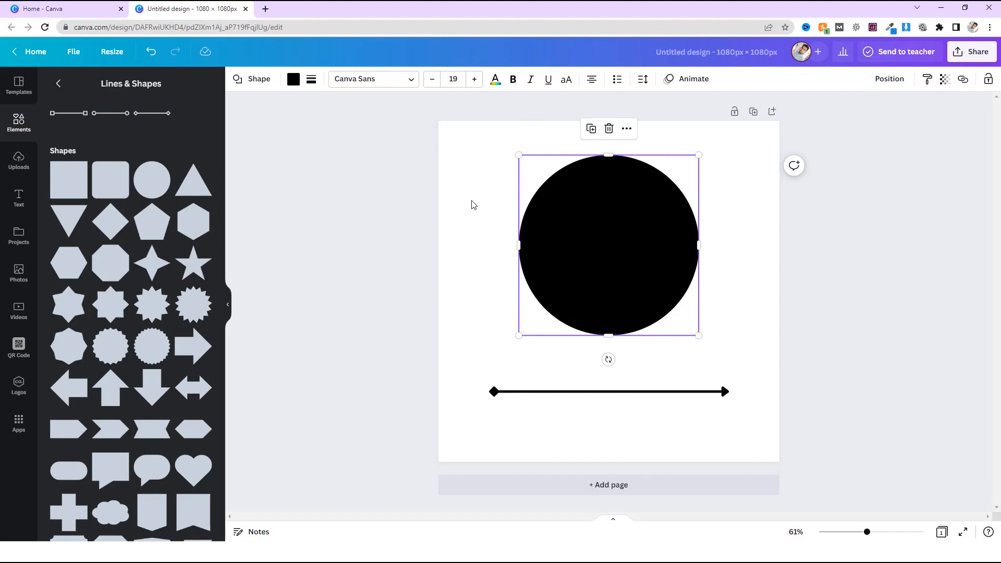
Copy and paste the black circle, offsetting the copy so it partly overlaps the original.
right_click(597, 224)
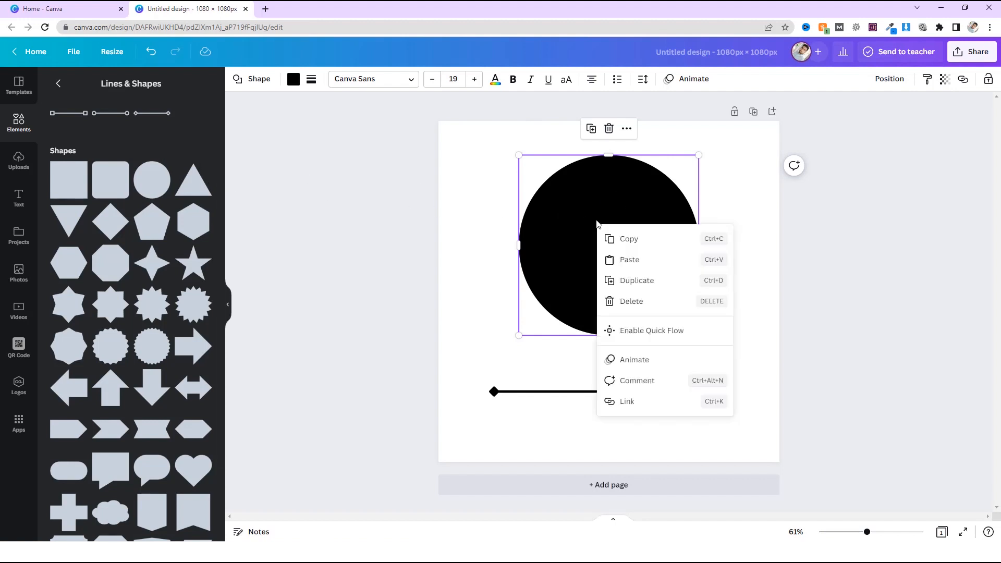
left_click(612, 236)
right_click(593, 208)
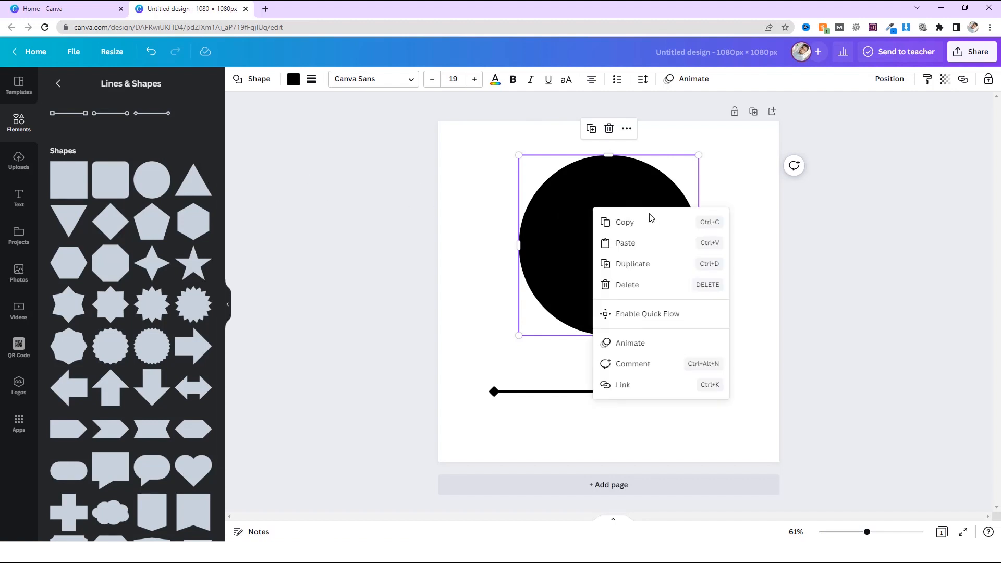
left_click(661, 245)
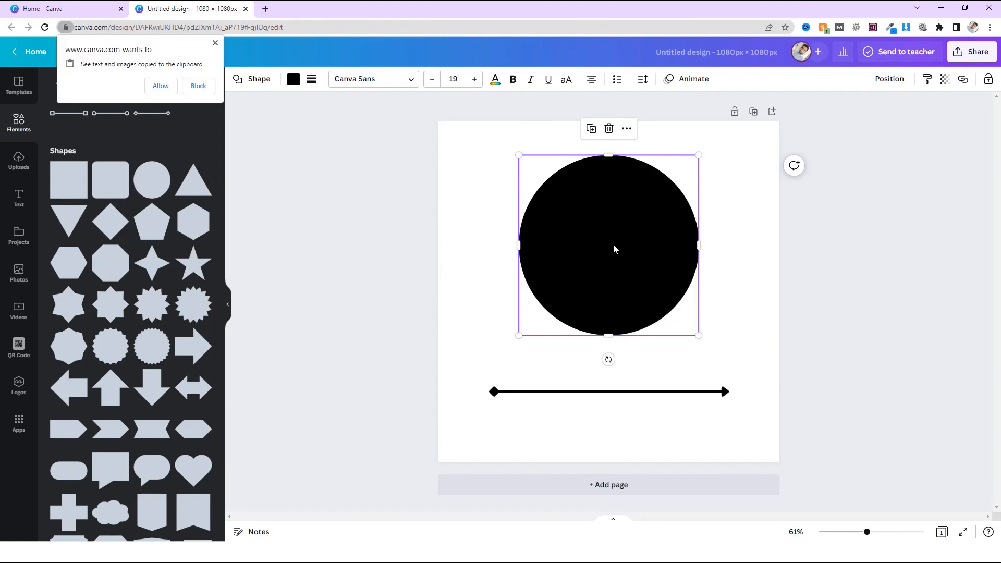
left_click(215, 43)
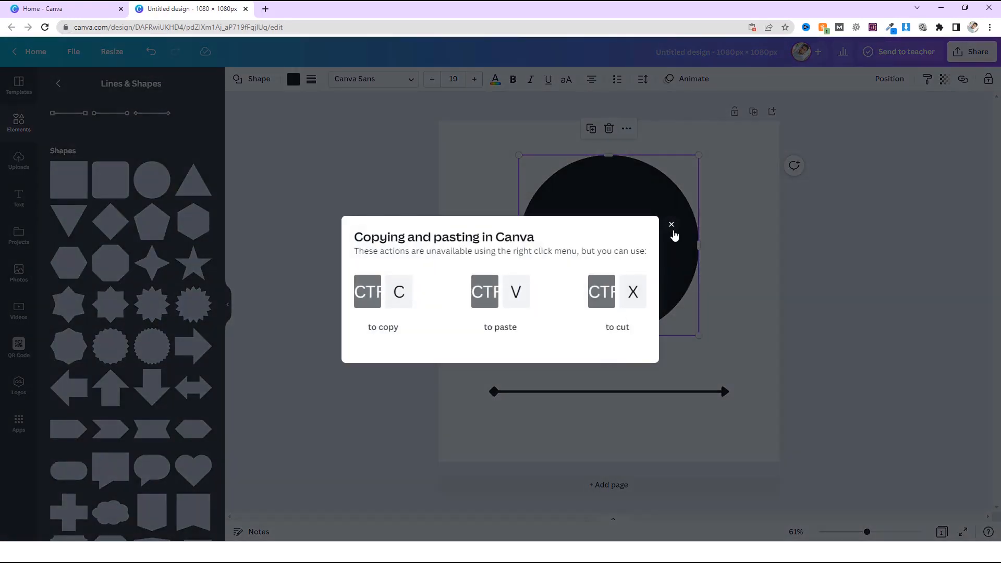
left_click(672, 225)
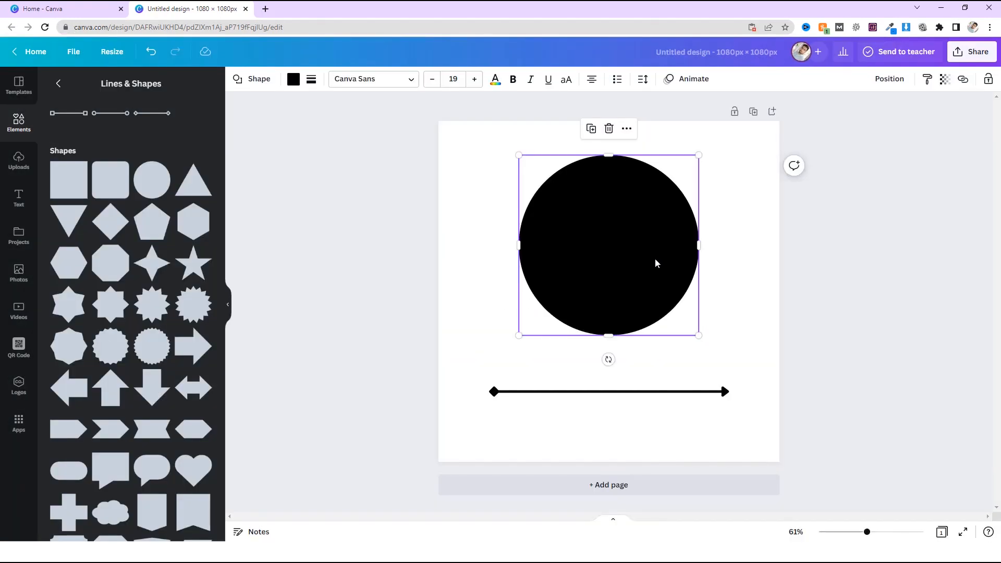
key("ctrl+v")
left_click_drag(586, 263, 567, 275)
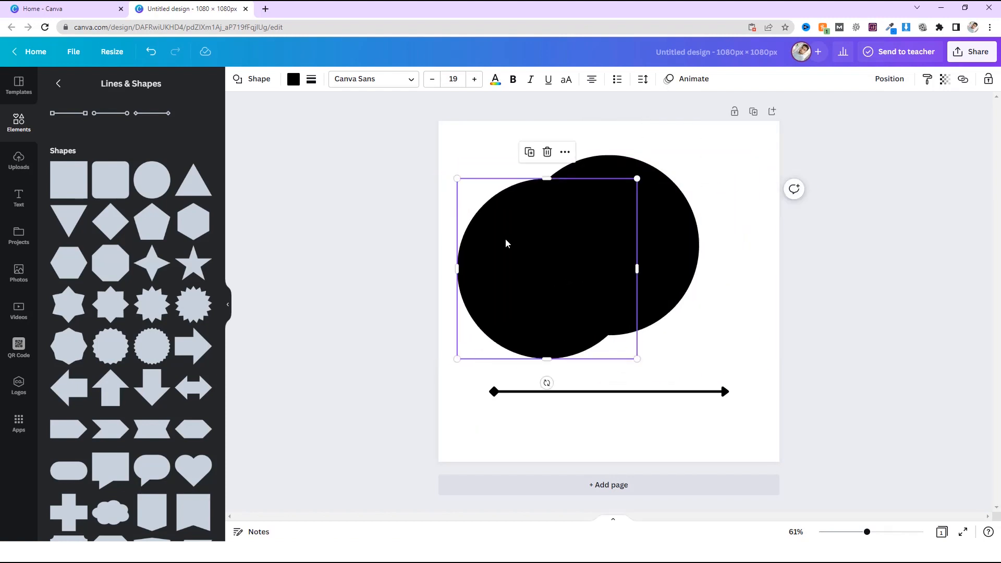
Colour the copied circle white, shrink it slightly and centre it over the black circle to form a thin ring.
left_click(293, 81)
left_click(203, 224)
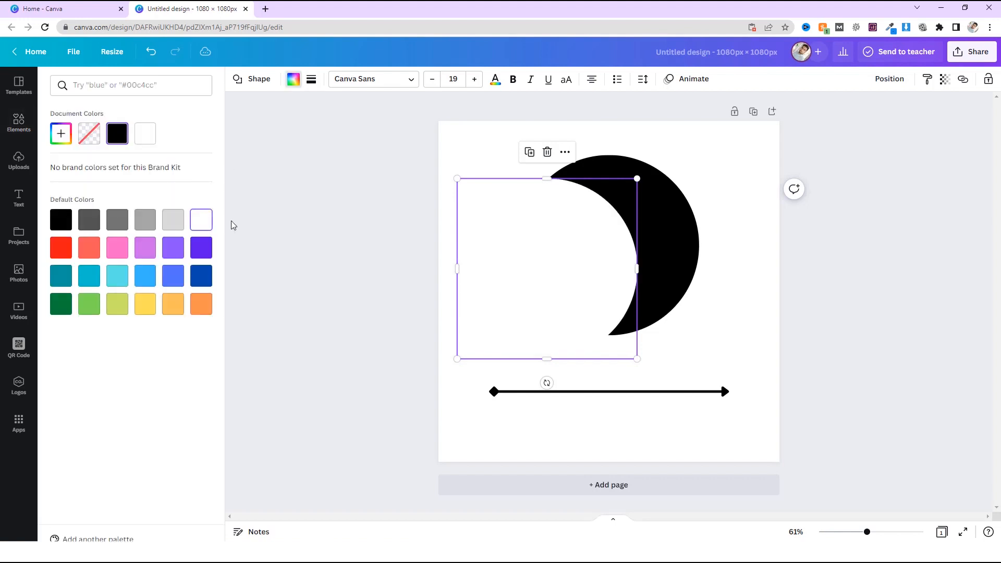
left_click_drag(531, 267, 601, 245)
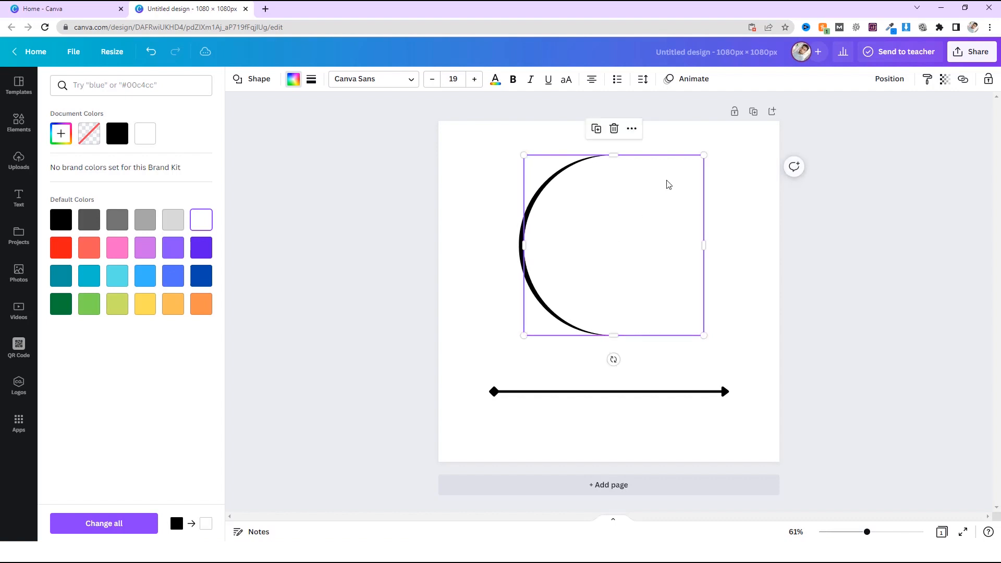
left_click_drag(704, 159, 696, 162)
left_click_drag(632, 233, 626, 233)
left_click(824, 254)
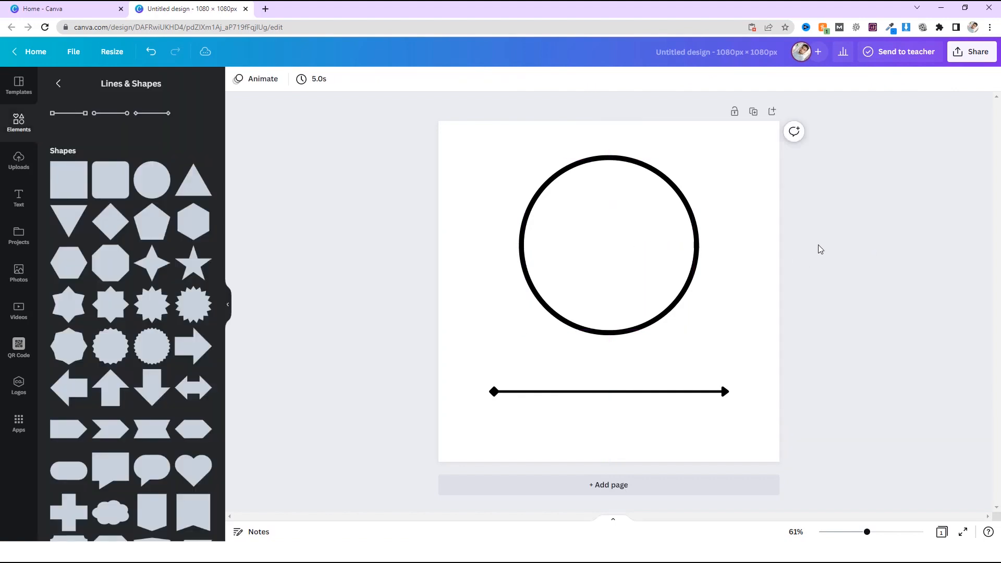
Select the black and white circles together and group them.
left_click(600, 241)
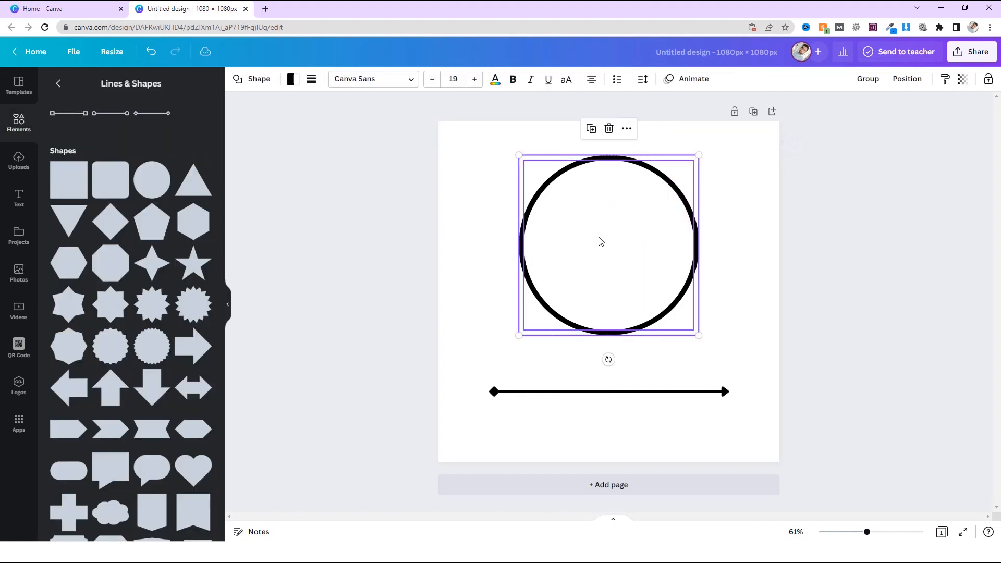
right_click(577, 210)
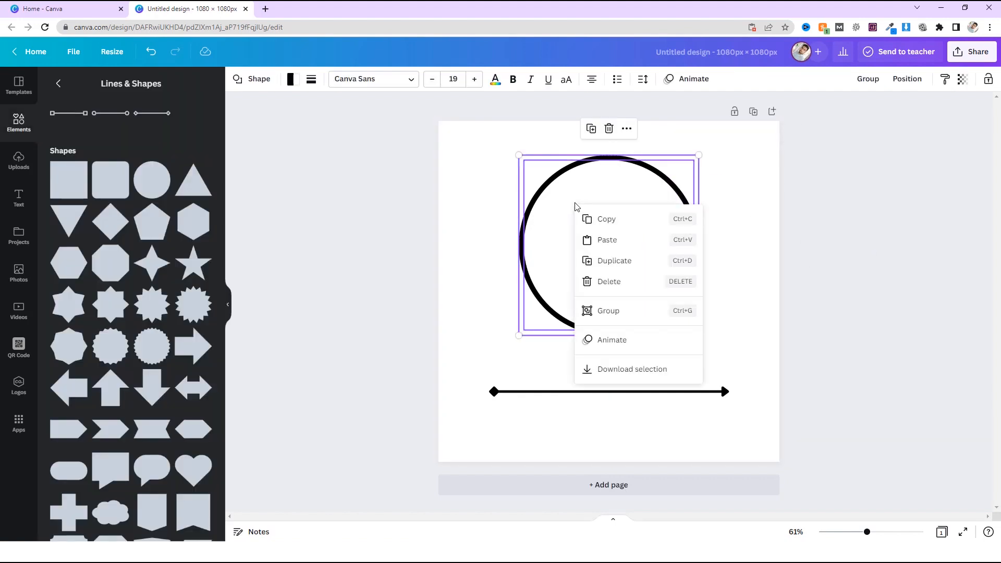
left_click(637, 311)
Shrink the grouped ring to about a quarter of the page width and place it just above the line's arrowhead.
left_click(706, 279)
left_click_drag(686, 265, 680, 289)
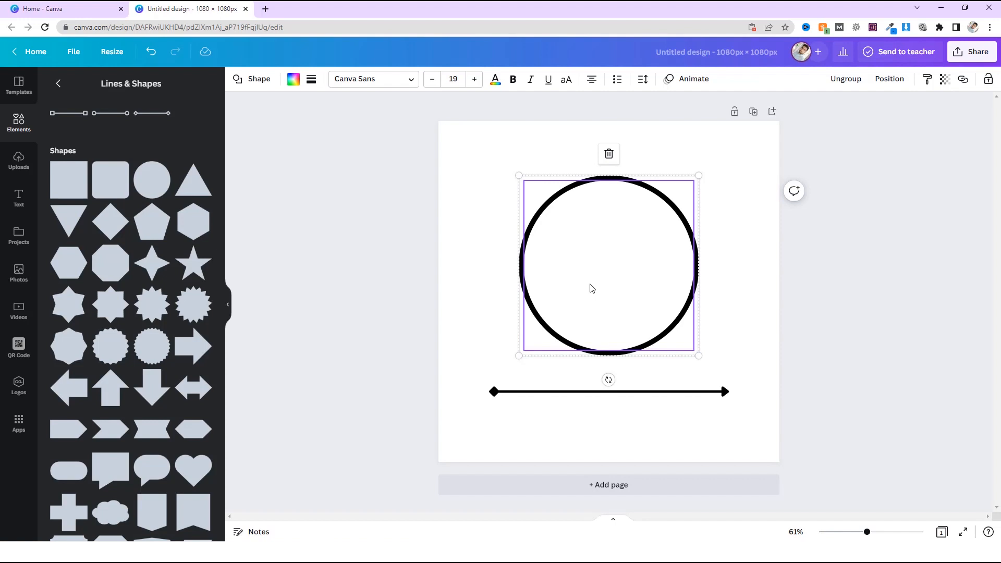
left_click_drag(699, 176, 649, 226)
left_click_drag(637, 280, 726, 337)
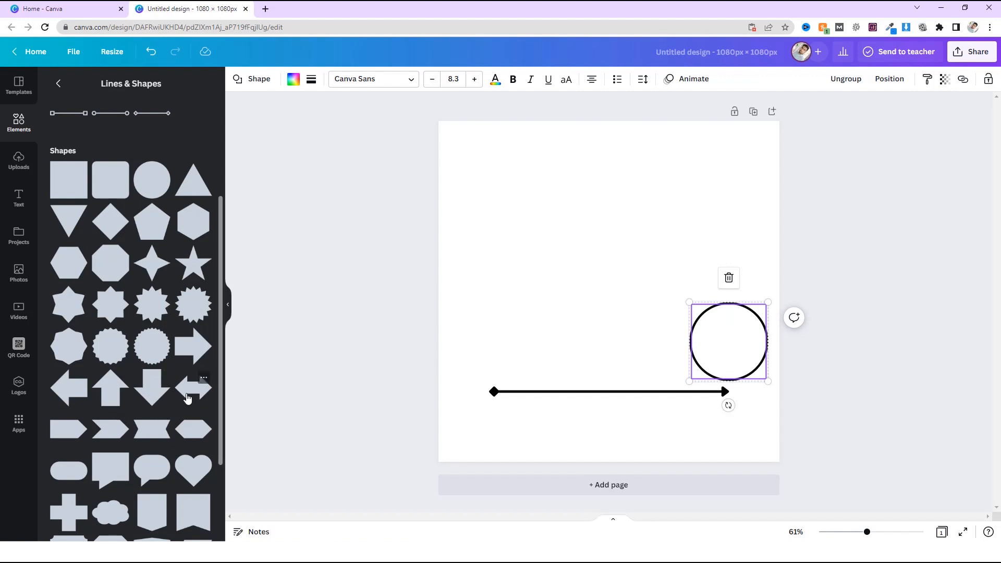
Add a right-pointing block arrow, flatten it and stretch it across nearly the full page width in the upper half.
left_click(193, 355)
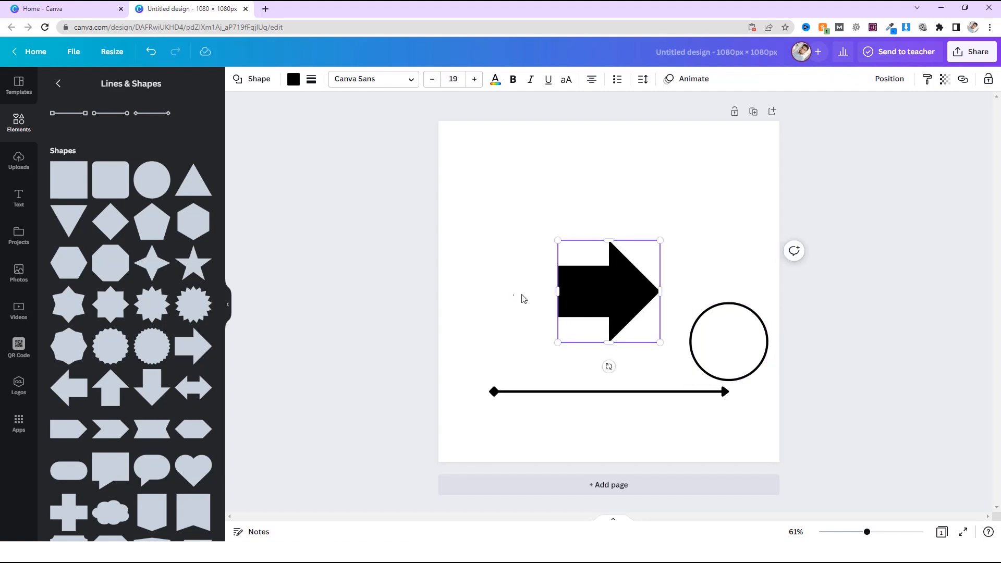
left_click_drag(578, 285, 511, 198)
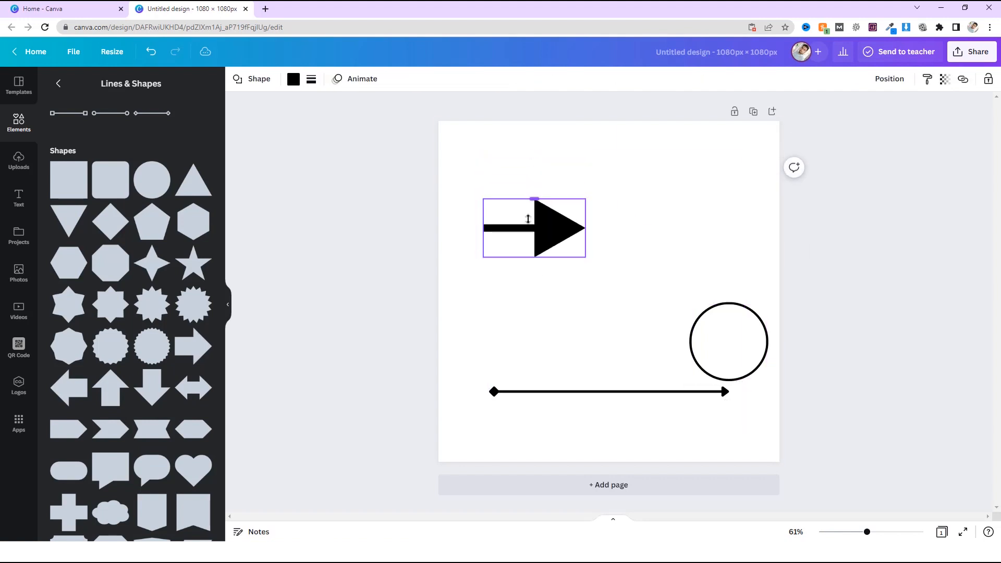
left_click_drag(535, 154, 534, 195)
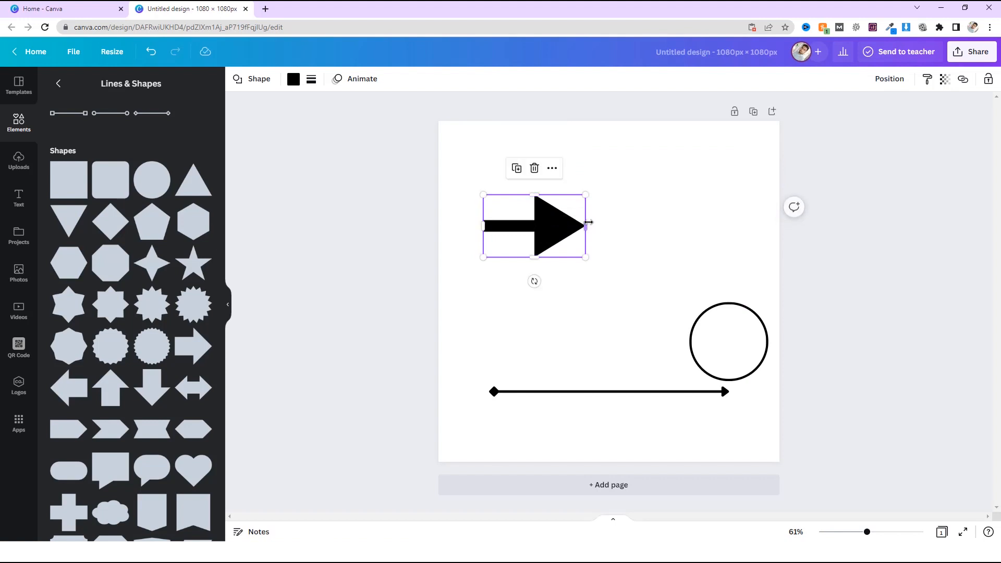
left_click_drag(591, 227, 763, 225)
left_click_drag(487, 229, 463, 225)
left_click(584, 311)
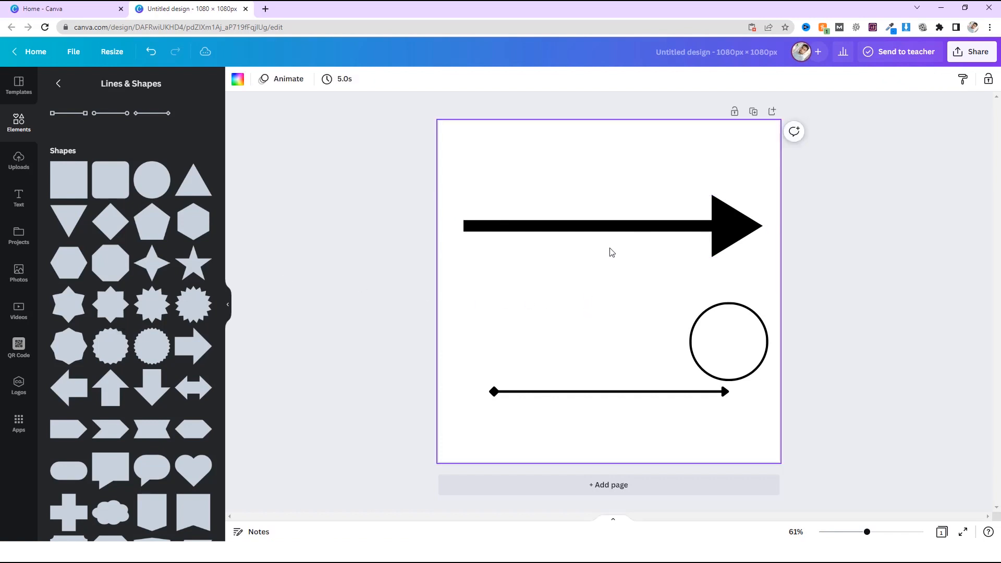
Colour the block arrow orange and move it below the thin arrow line at the page's bottom edge.
left_click(612, 234)
left_click(294, 79)
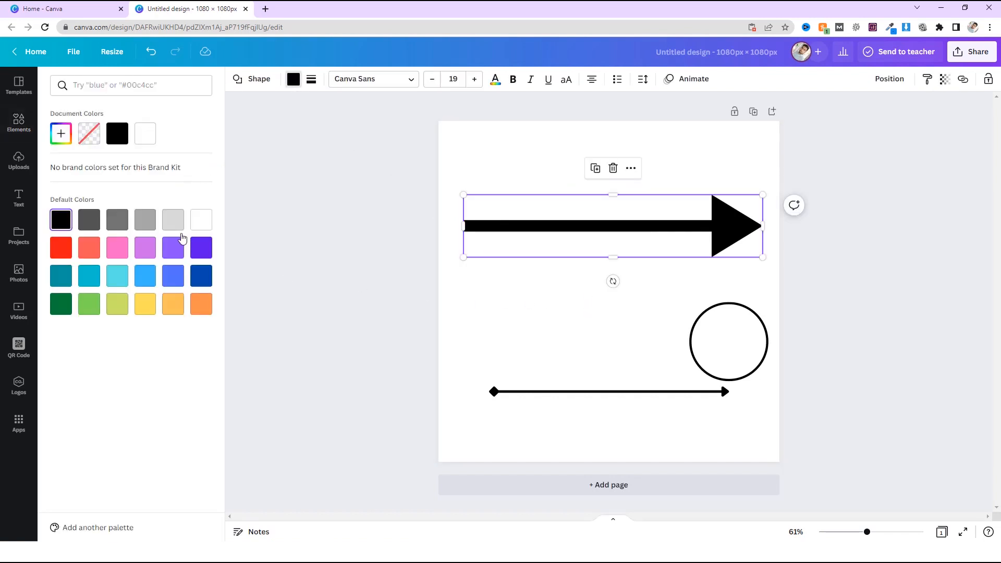
left_click(206, 312)
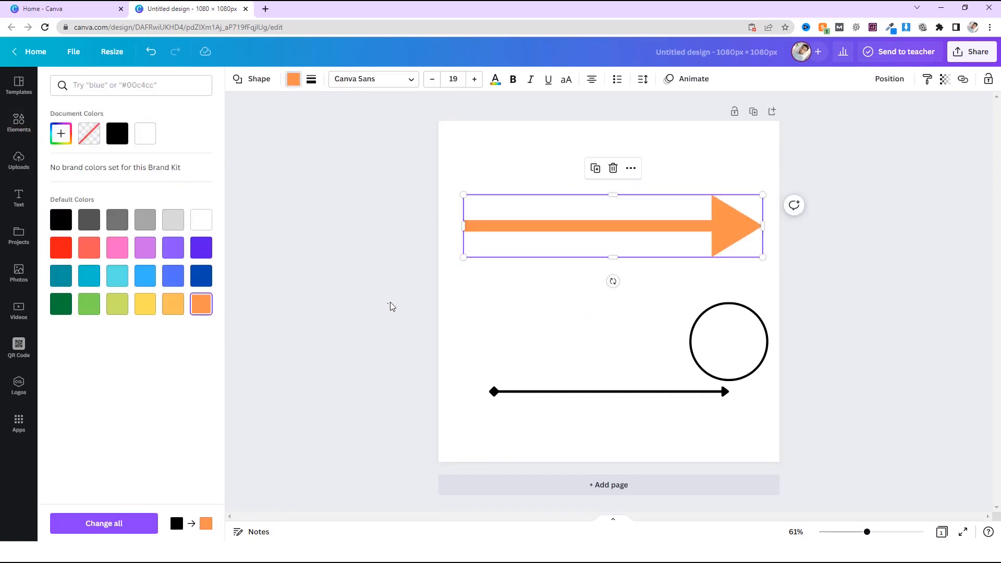
left_click(563, 254)
left_click_drag(563, 254, 573, 441)
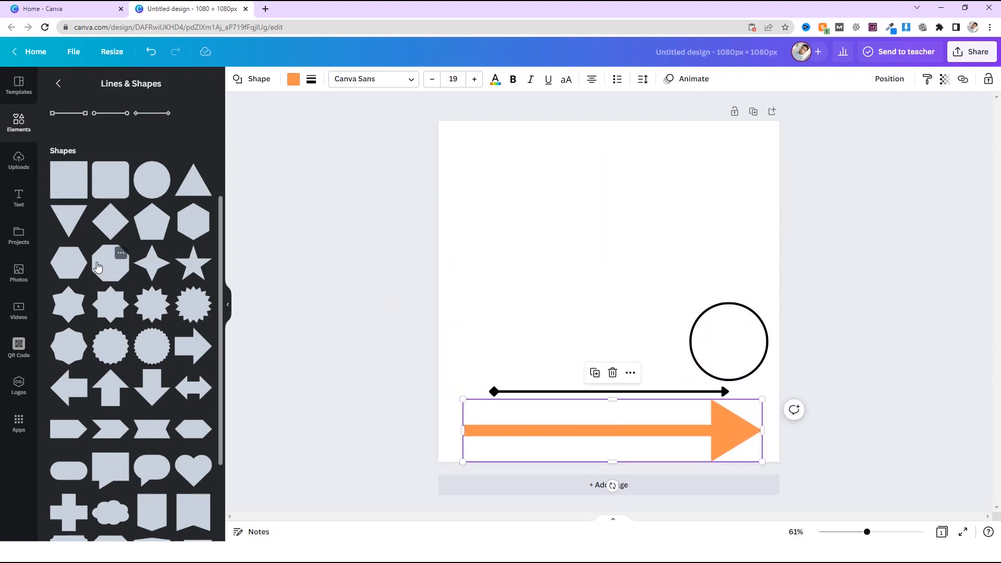
Add a rounded square positioned near the top of the page, left of centre, and add a circle at the page's centre.
scroll(156, 365, "down", 3)
scroll(168, 395, "up", 6)
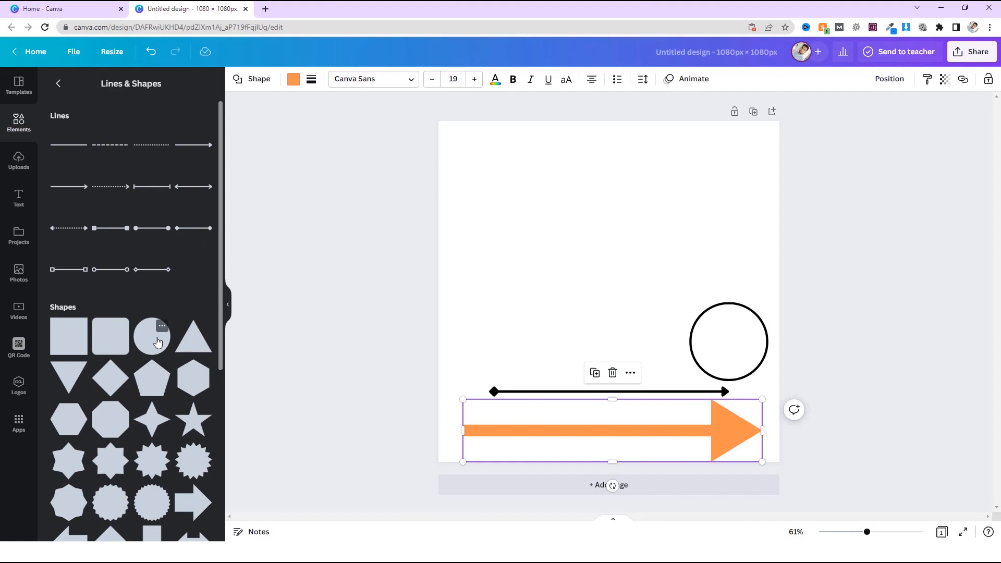
left_click(106, 339)
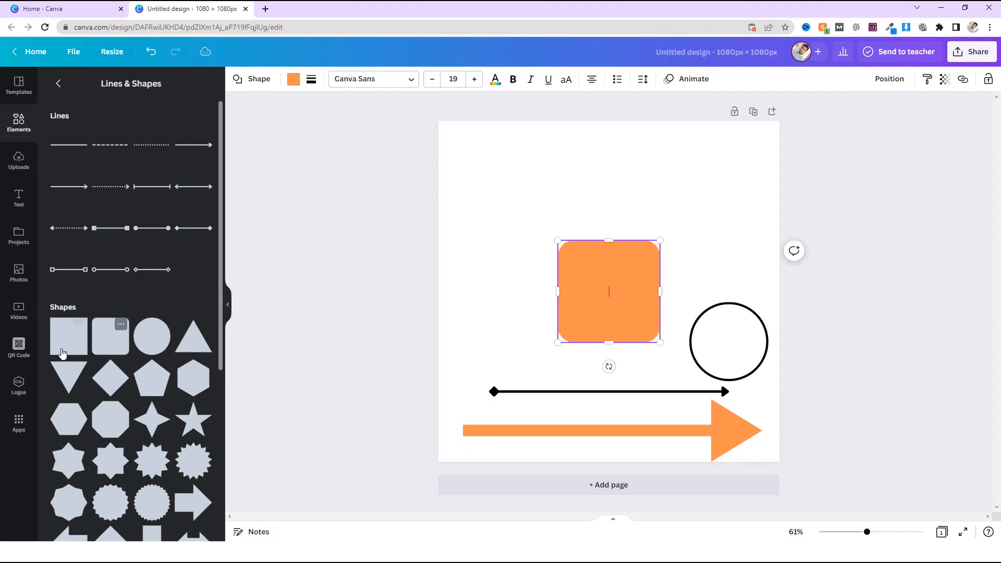
left_click(516, 274)
left_click_drag(600, 275, 540, 174)
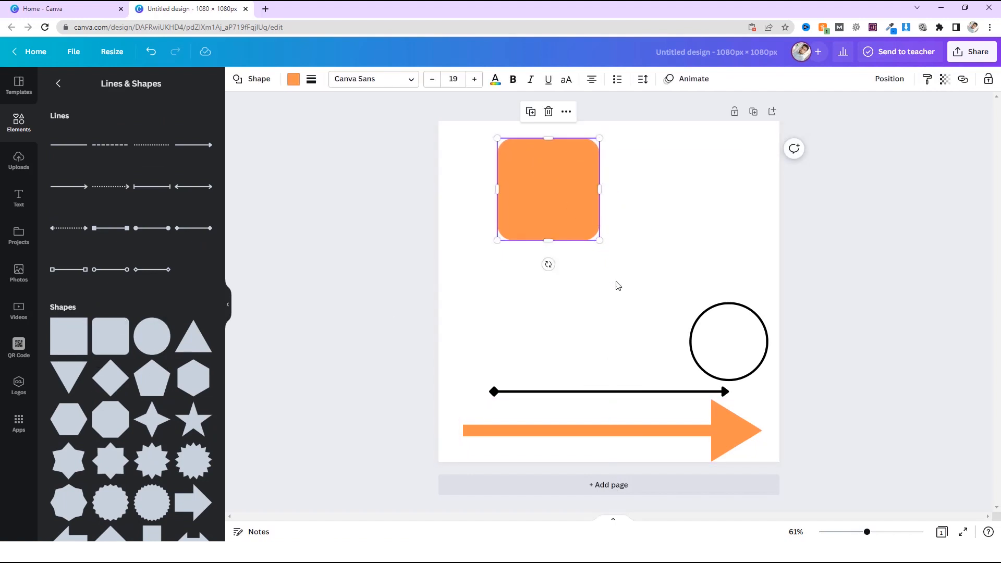
left_click(152, 337)
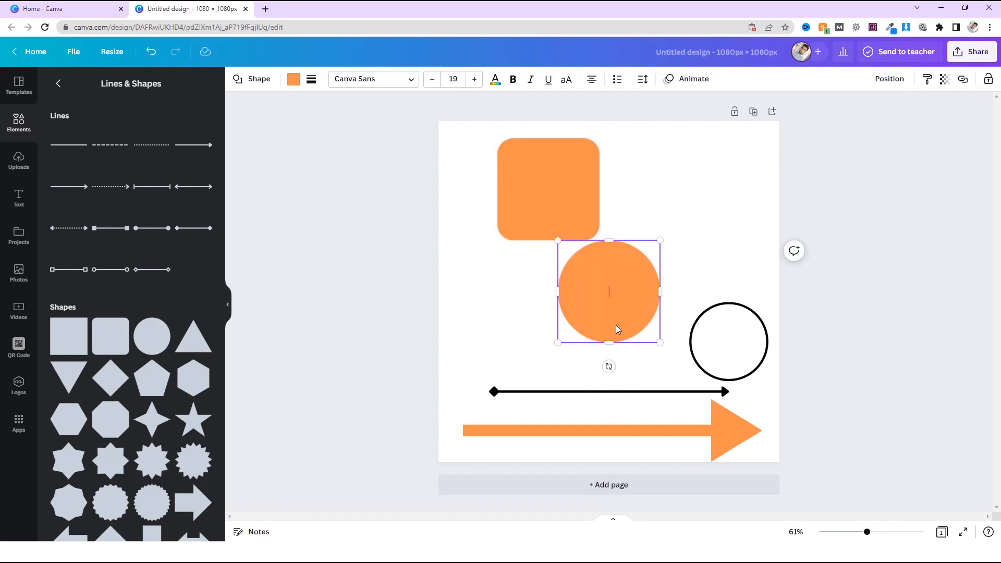
Colour the circle white, place it over the orange rounded square and shrink it to fit just inside the square.
key("Escape")
left_click(569, 295)
left_click(293, 79)
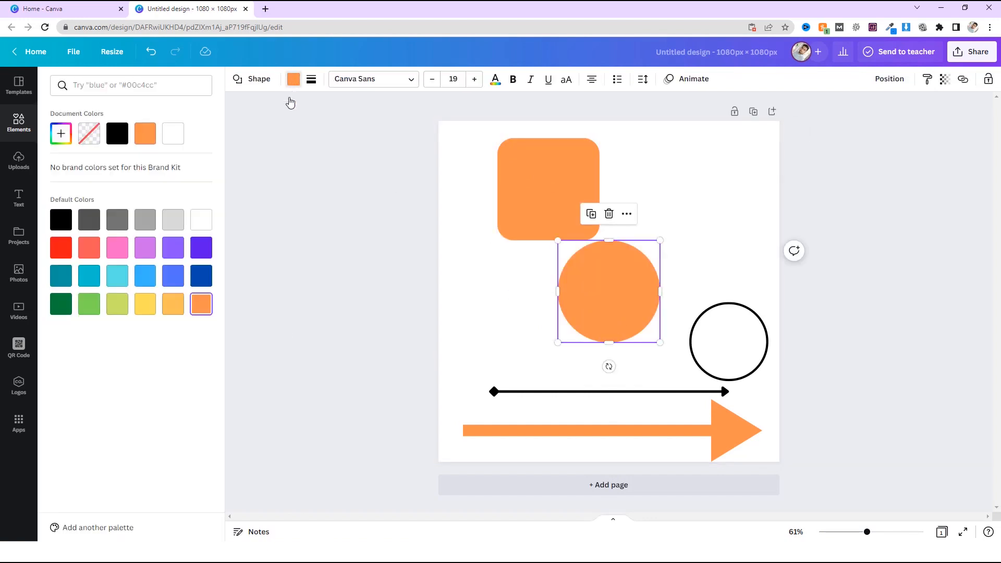
left_click(177, 136)
left_click_drag(595, 296, 536, 192)
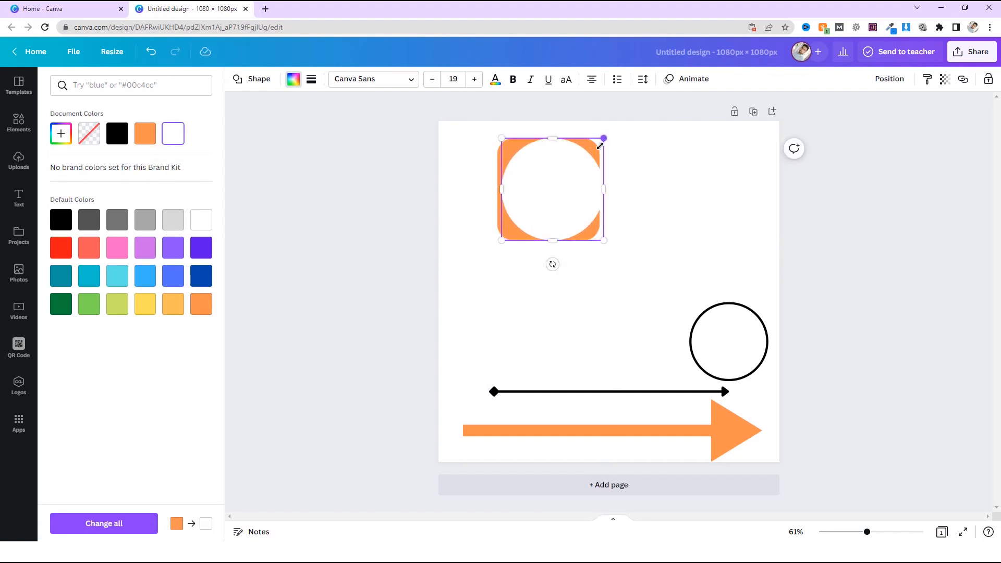
left_click_drag(599, 146, 572, 171)
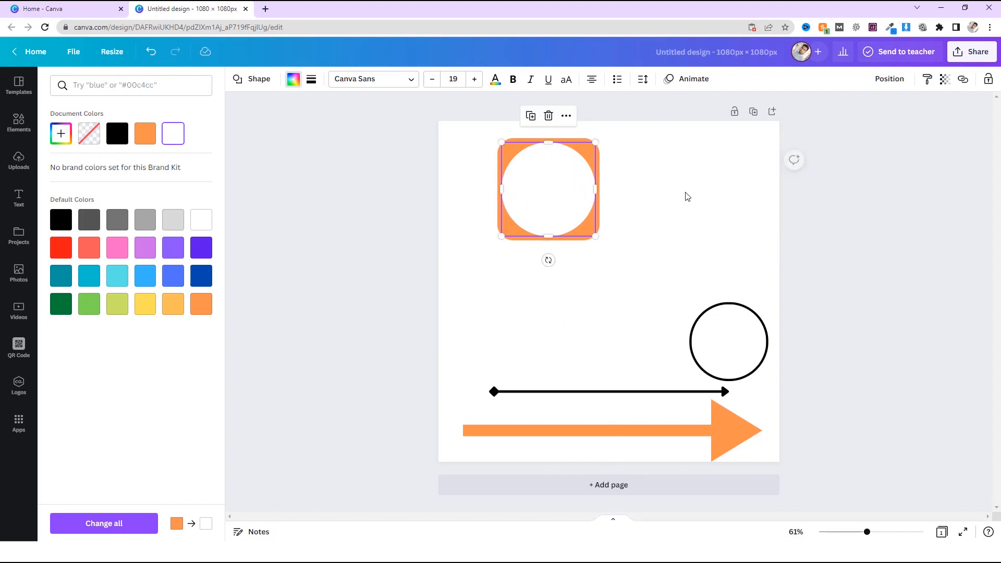
left_click(685, 193)
Select the rounded square and white circle together and move them down to just above the thin line's diamond end.
left_click_drag(650, 179, 525, 230)
left_click_drag(536, 225, 533, 276)
left_click(669, 271)
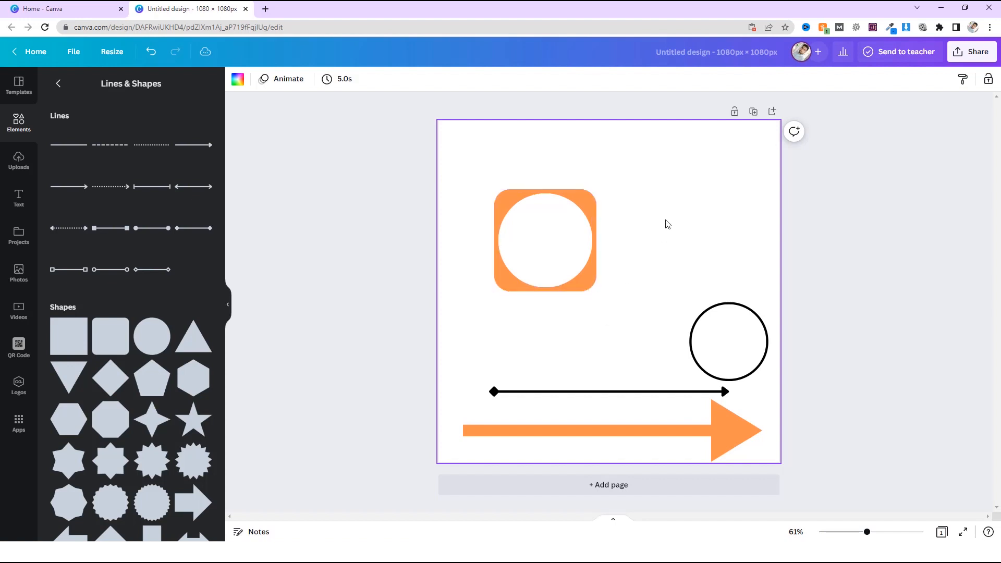
left_click(498, 286)
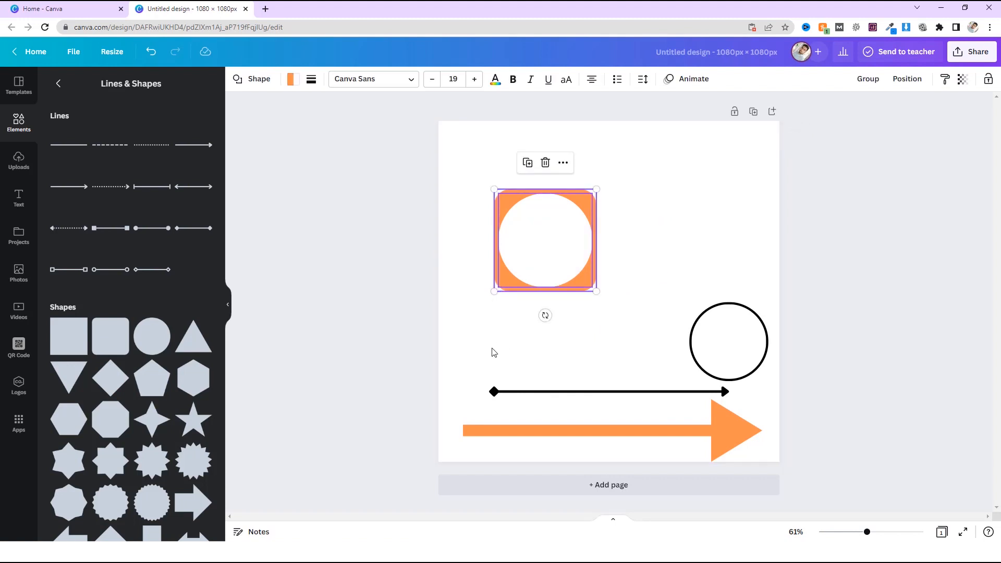
left_click_drag(518, 282, 507, 348)
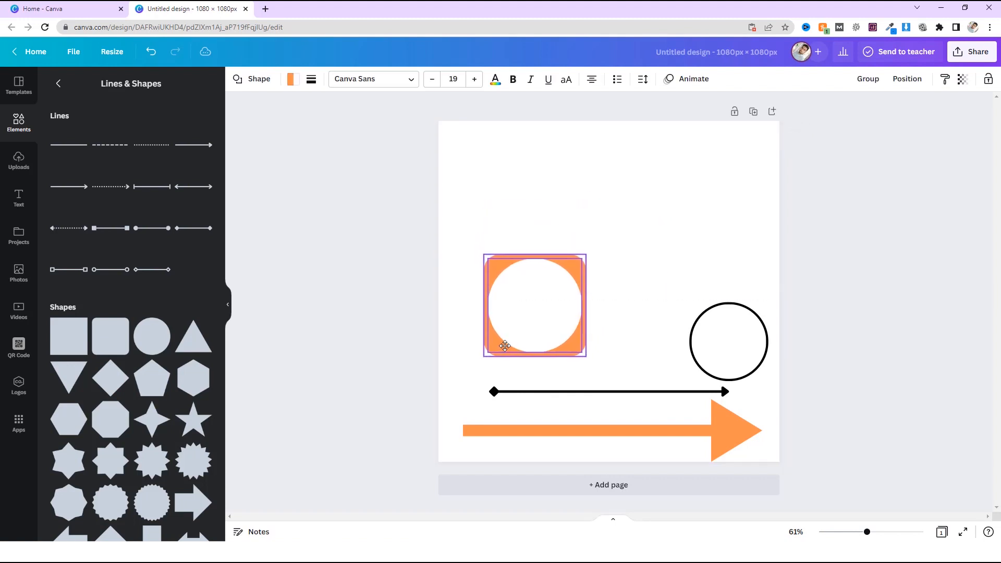
Add a five-pointed star near the page's top centre and open the replacement shapes for it.
left_click(183, 429)
left_click_drag(627, 268, 634, 162)
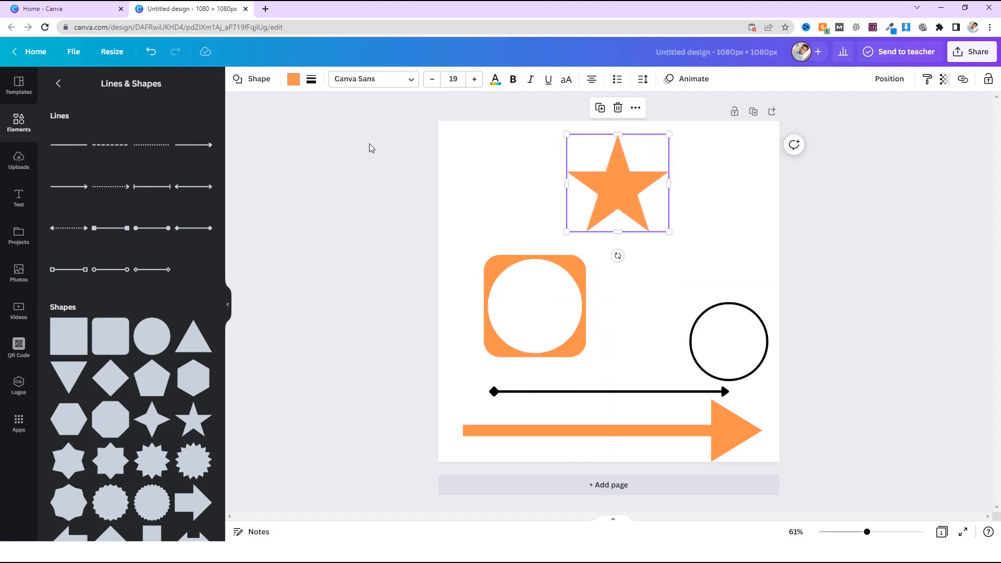
left_click(263, 82)
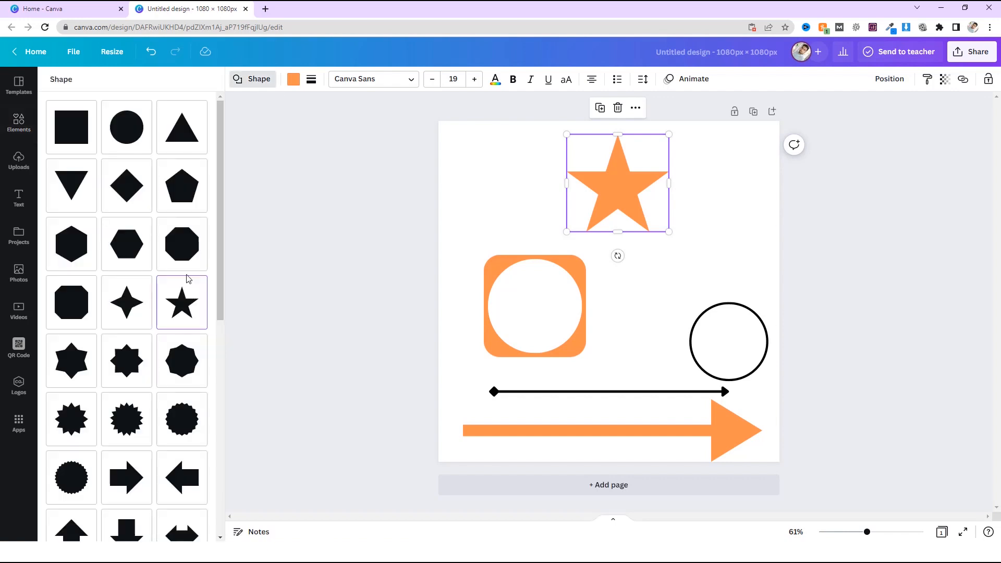
Try replacing the star with the jagged round seal, the many-pointed starburst and the twelve-pointed starburst.
scroll(198, 376, "down", 4)
left_click(174, 221)
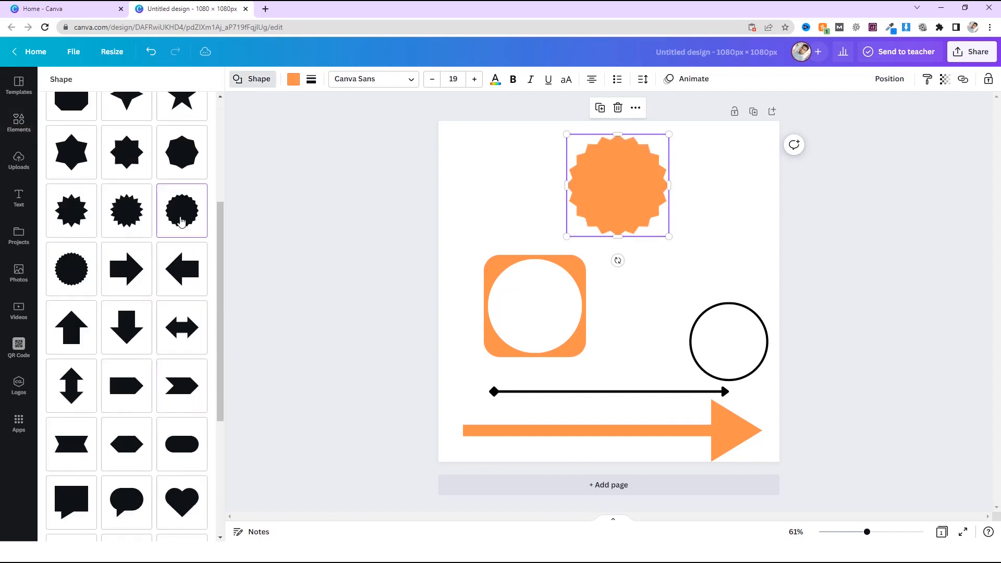
left_click(121, 227)
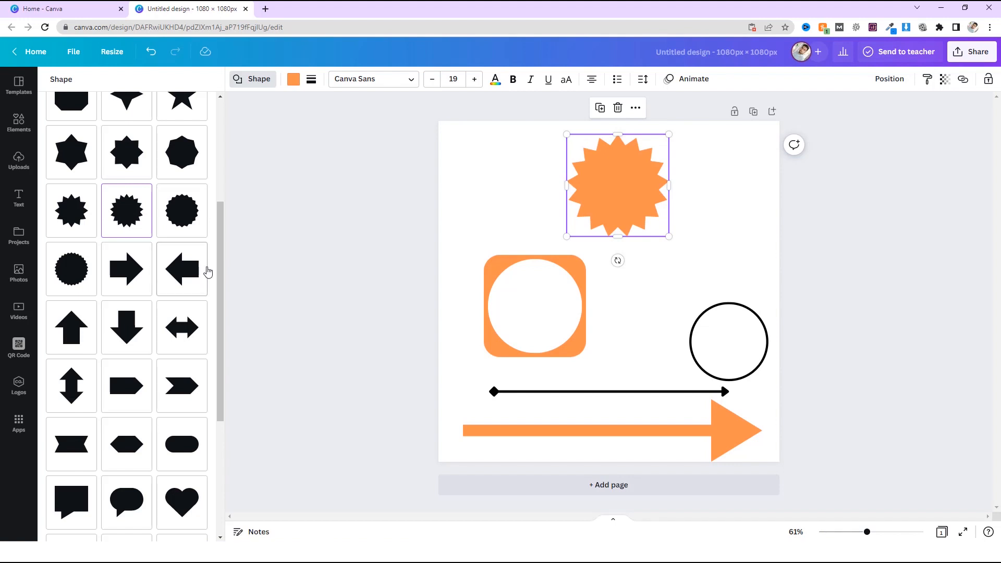
left_click(74, 209)
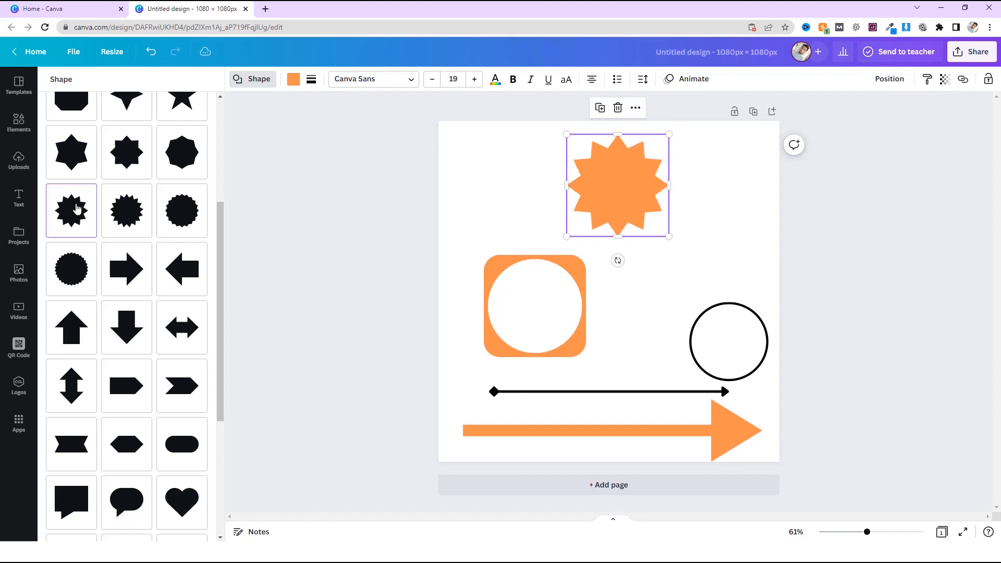
Change the starburst into a rounded speech bubble and place it directly above the rounded square.
scroll(179, 339, "down", 5)
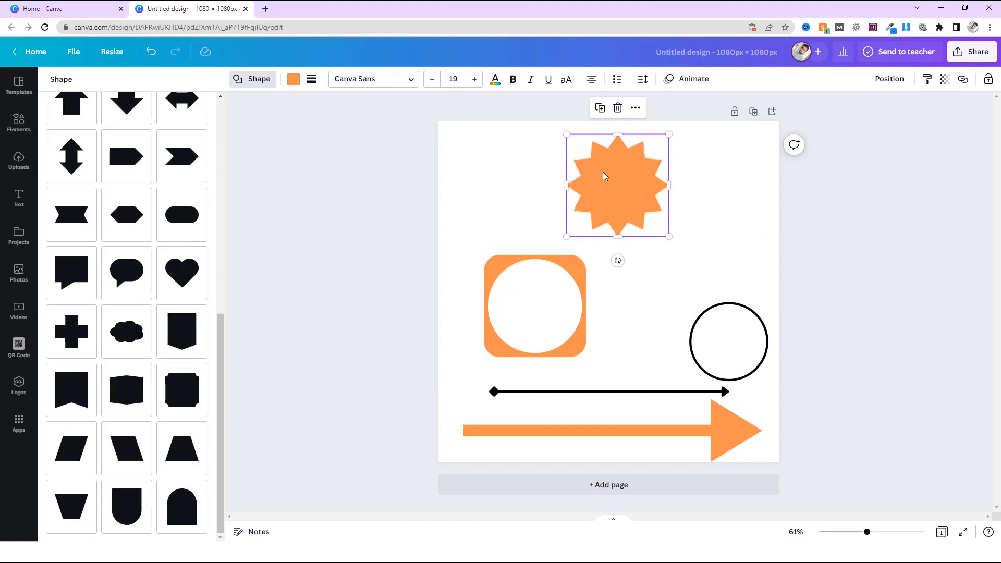
left_click(128, 271)
left_click_drag(624, 183, 554, 192)
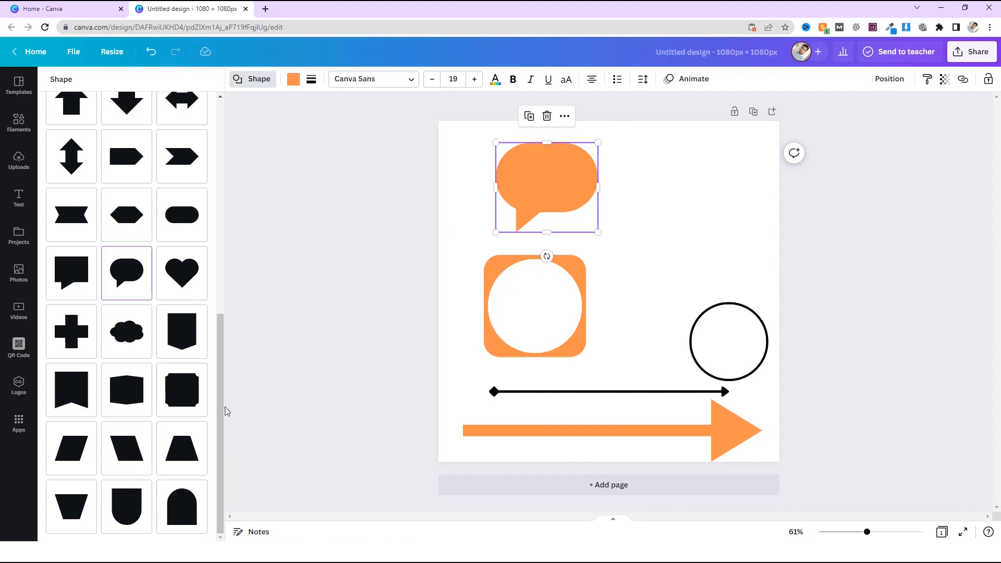
left_click_drag(224, 407, 239, 222)
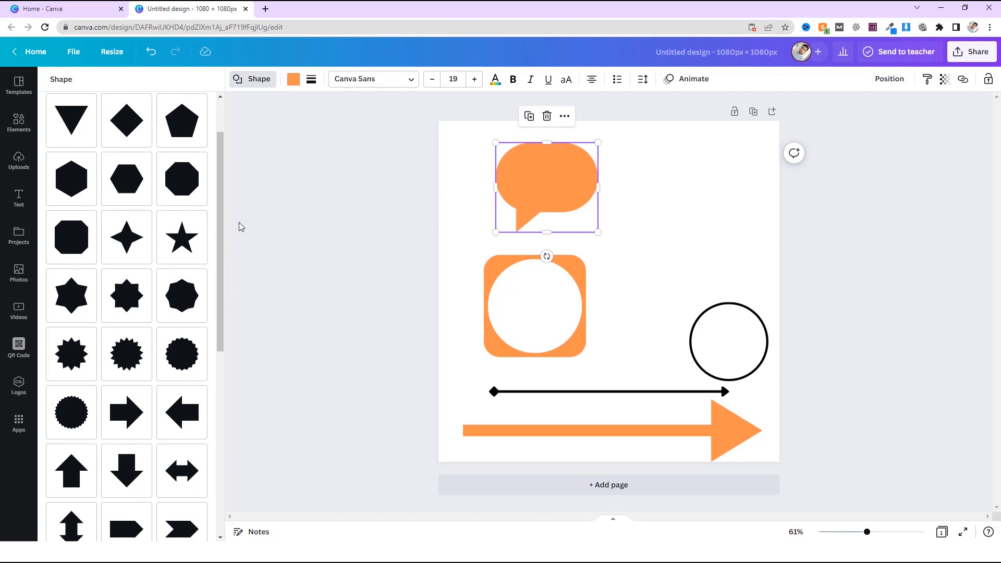
scroll(221, 255, "up", 2)
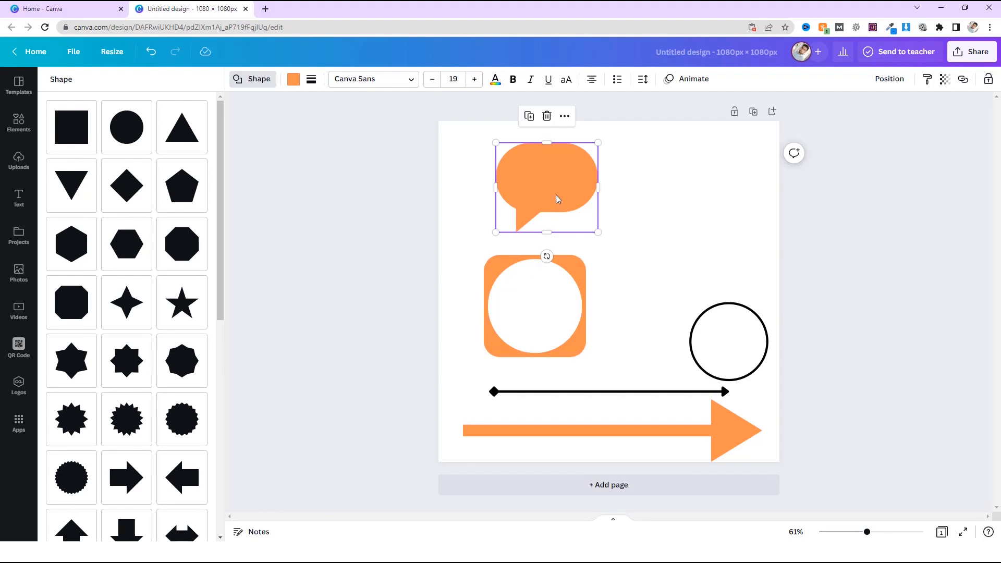
Move the speech bubble to the page's upper-right area and the rounded square with its circle to the upper-left area.
left_click_drag(561, 195, 708, 212)
left_click_drag(525, 340, 524, 228)
left_click_drag(523, 229, 523, 229)
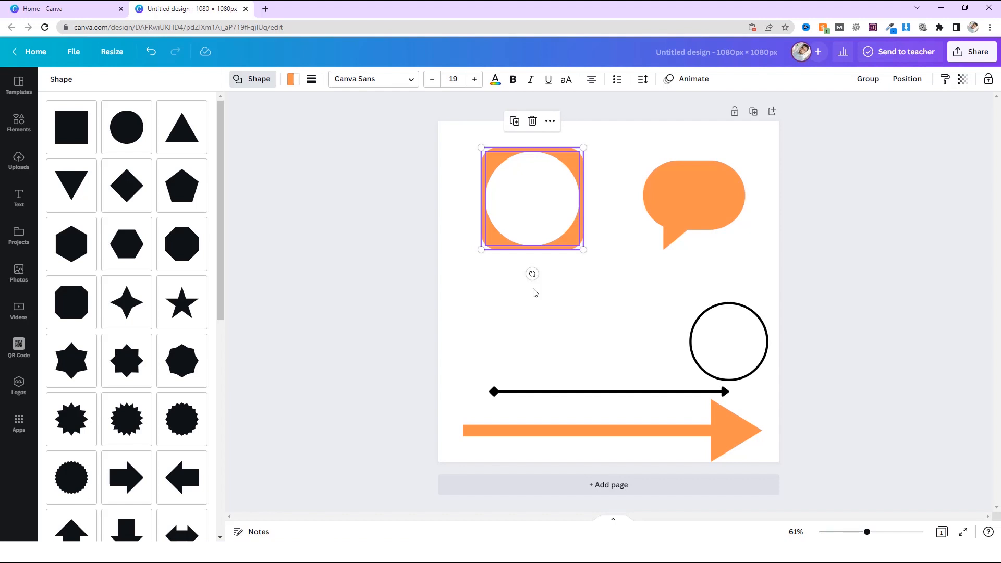
left_click(501, 342)
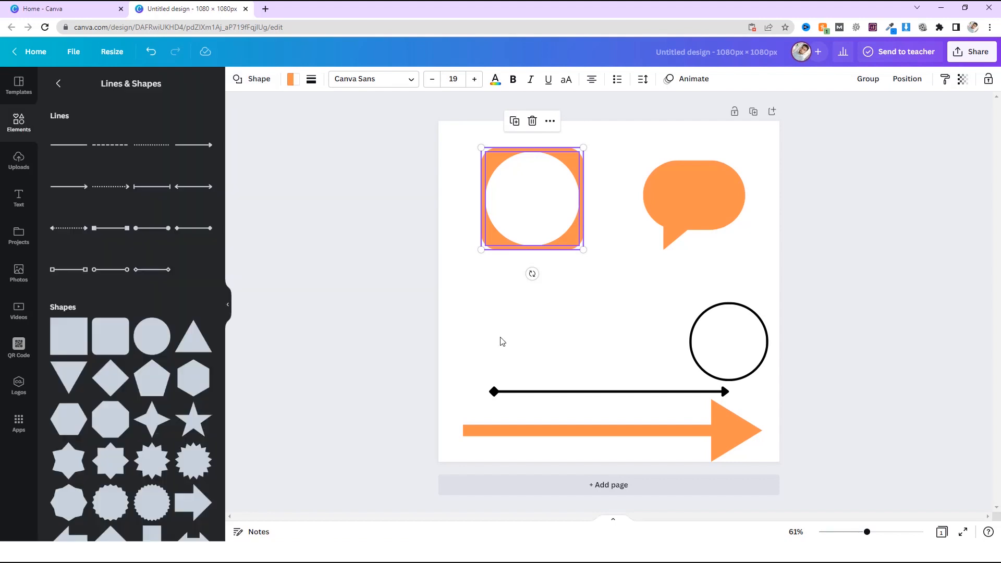